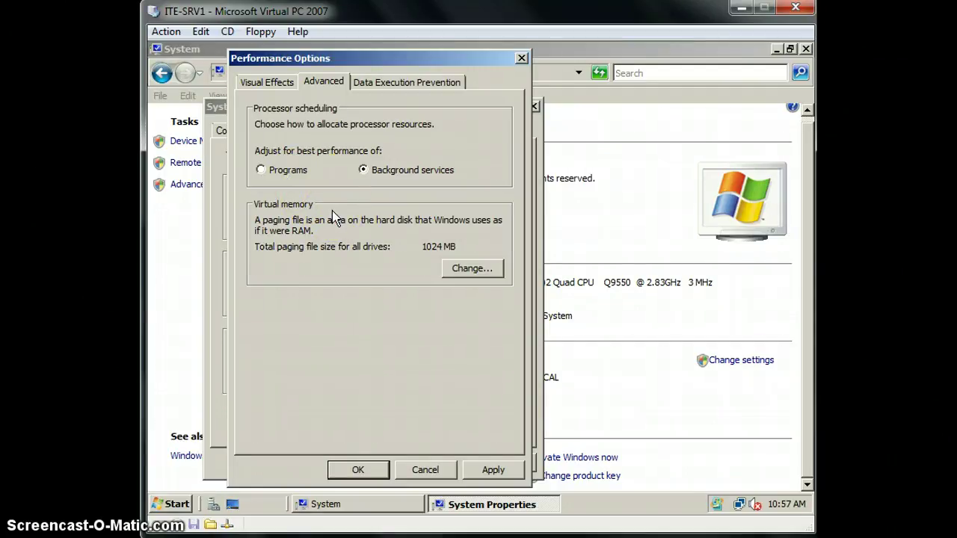
- Close the Performance Options and System Properties dialogs along with the System window
left_click(522, 58)
left_click(535, 106)
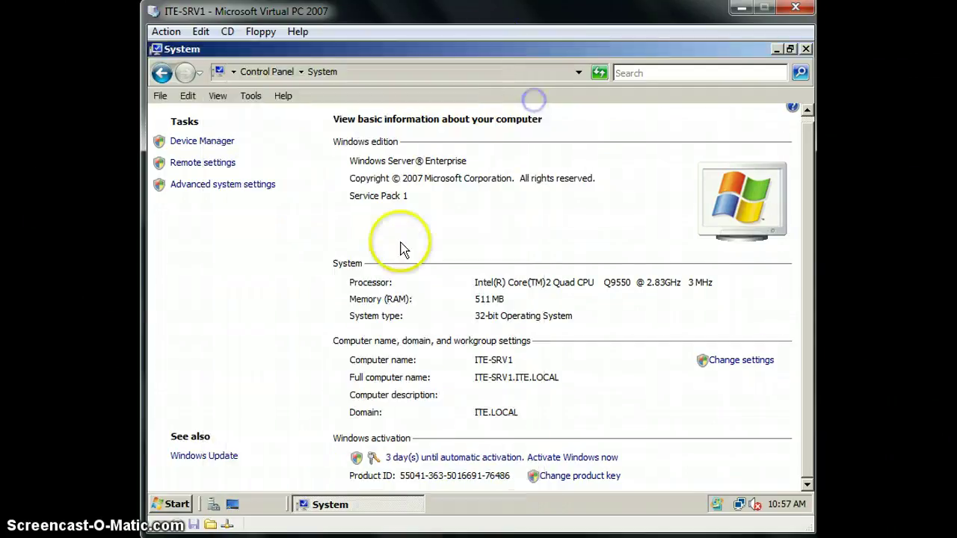
left_click(806, 49)
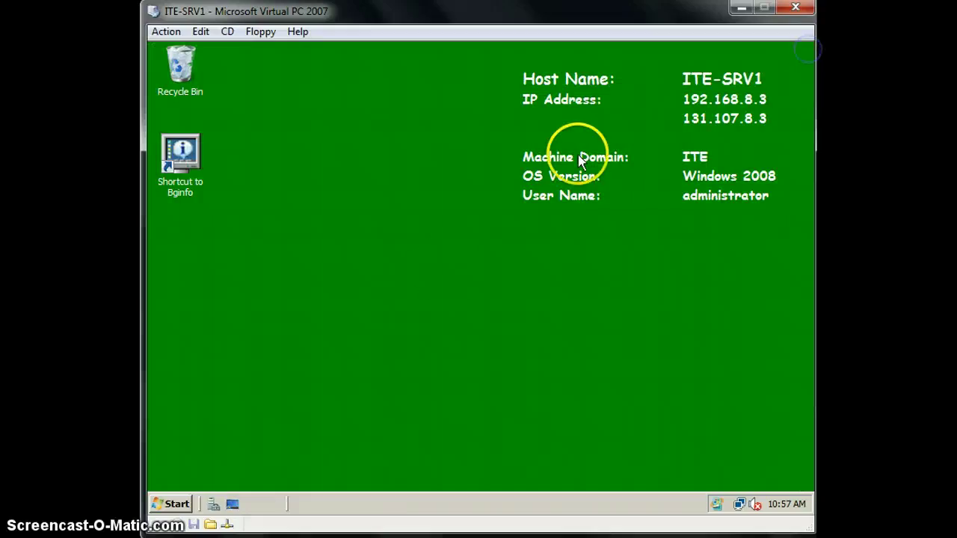
- Set Folder Options in Control Panel to show hidden files and folders, and apply the change
left_click(162, 502)
left_click(390, 275)
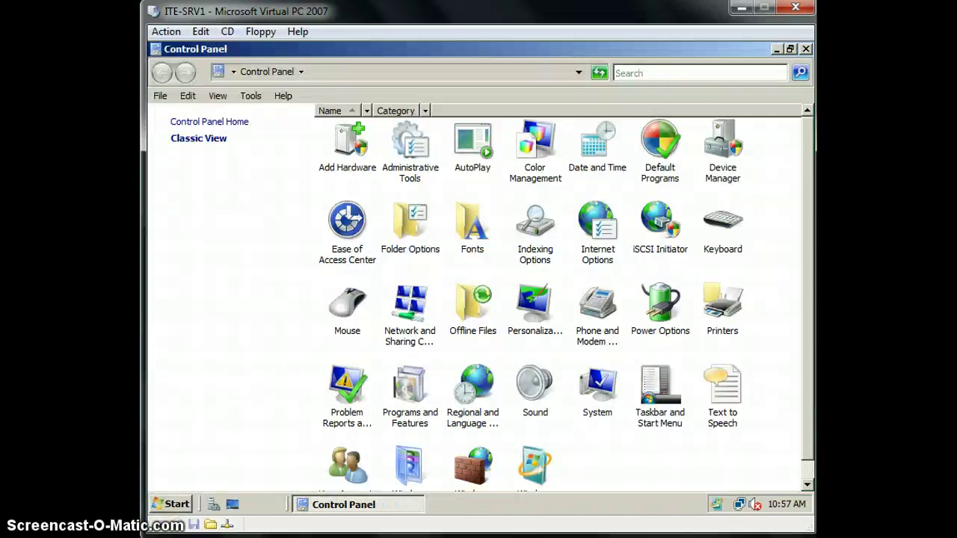
double_click(410, 223)
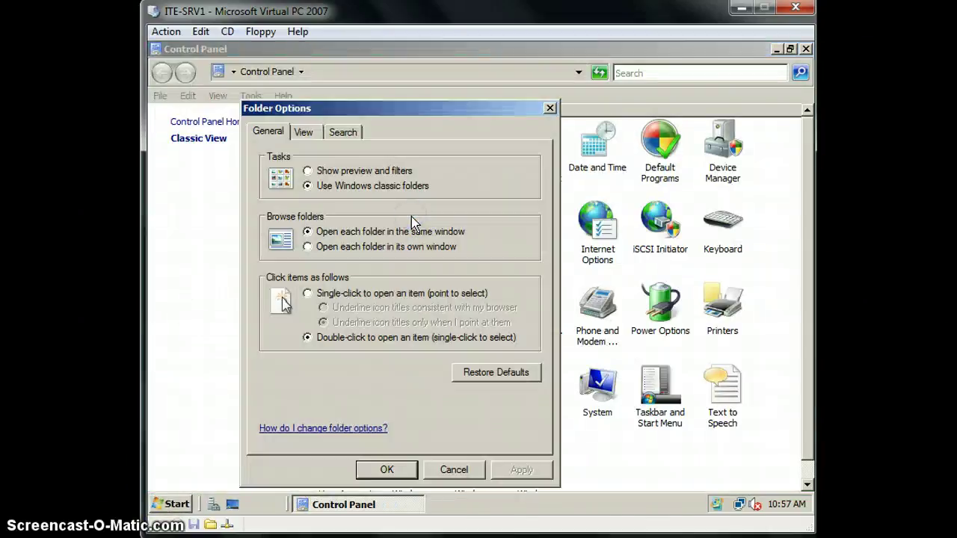
left_click(303, 132)
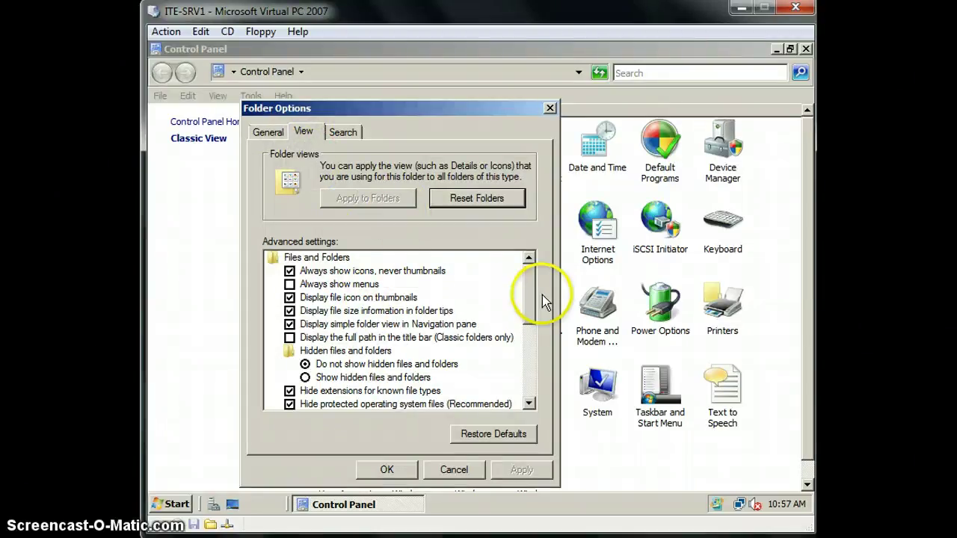
left_click_drag(532, 293, 534, 320)
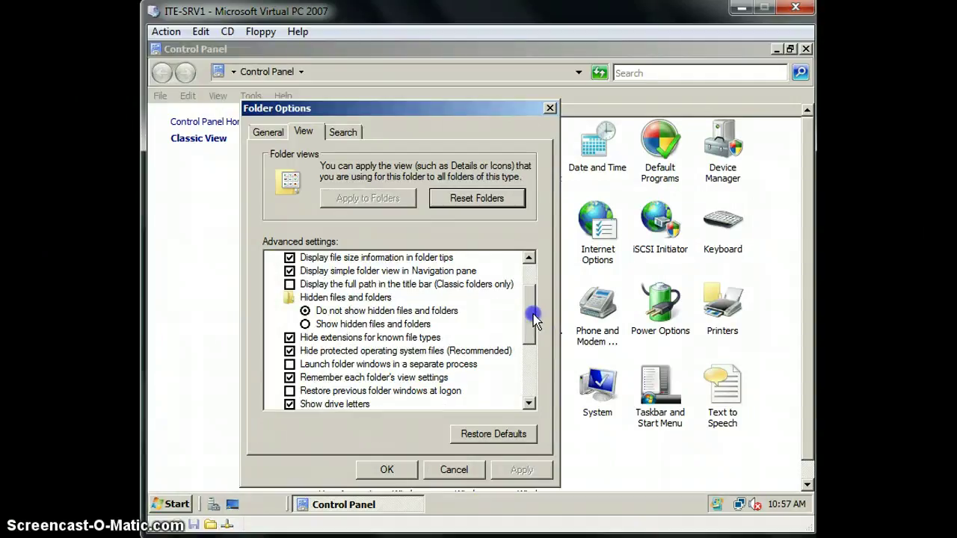
left_click(307, 326)
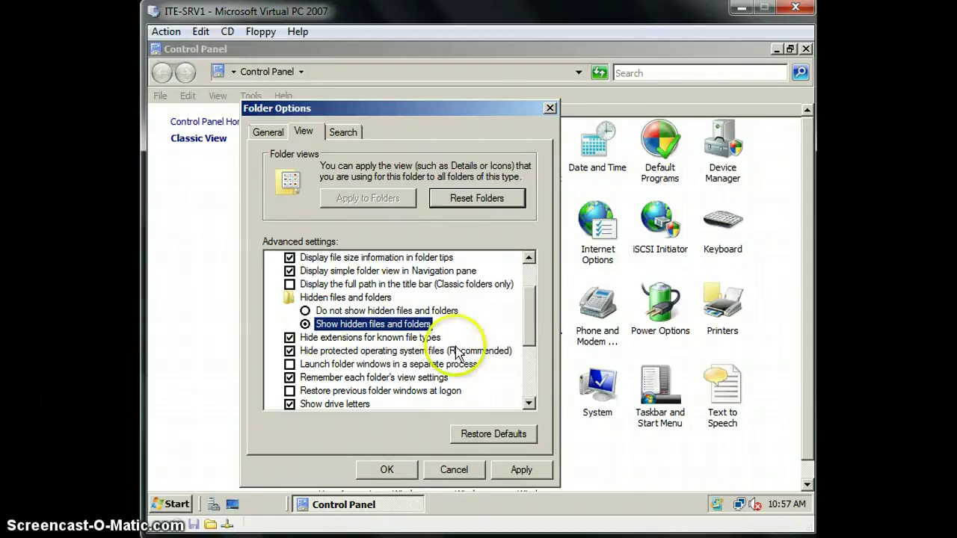
left_click(507, 469)
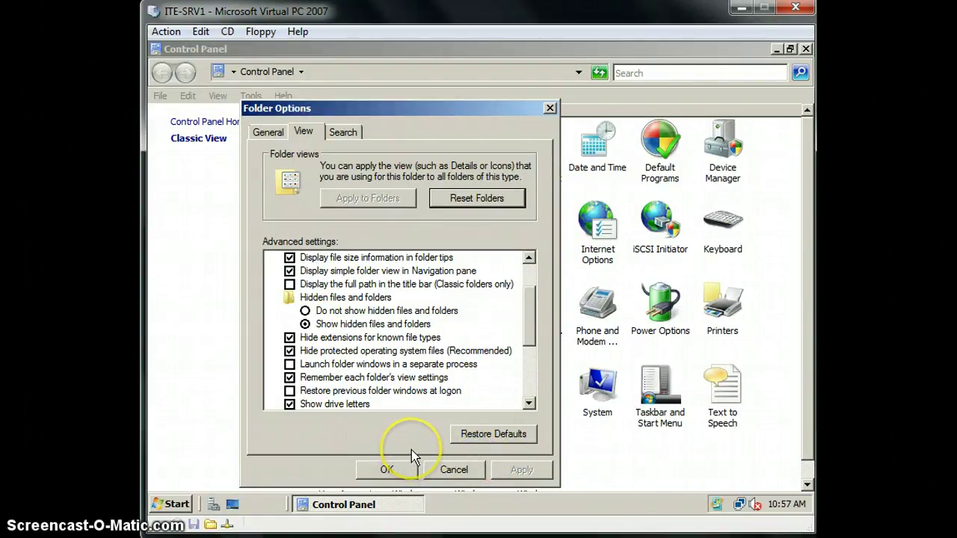
- Open Local Disk (C:), examine it for hidden files and folders, and close its window
left_click(170, 507)
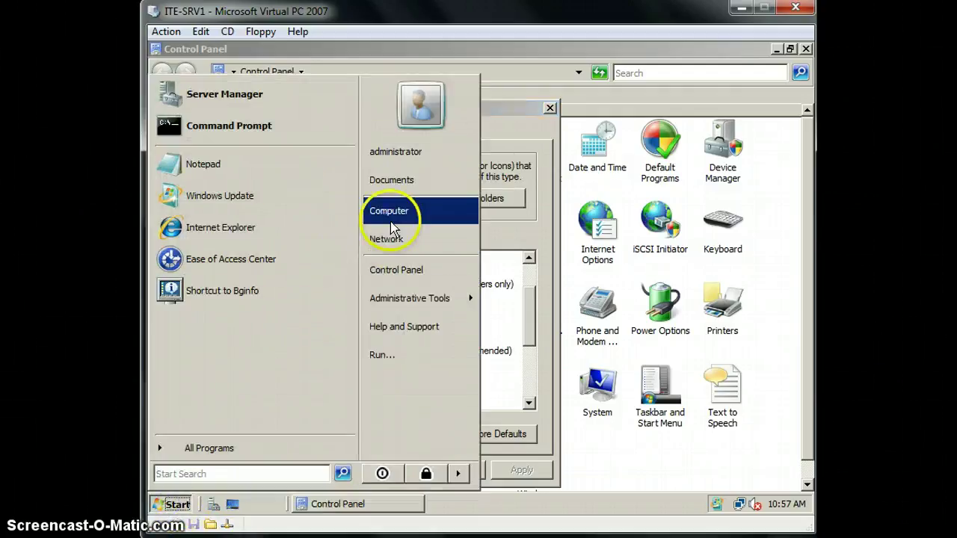
left_click(395, 210)
double_click(315, 173)
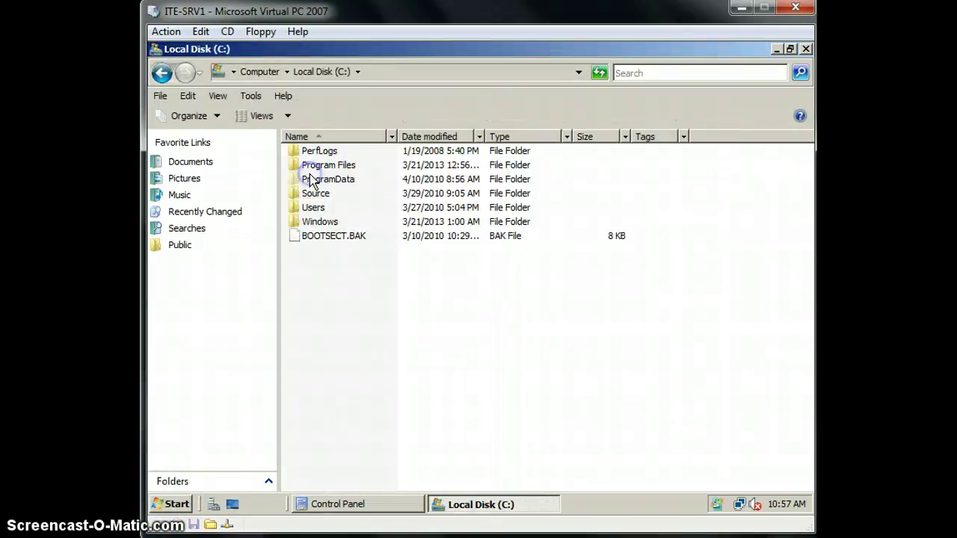
left_click(335, 263)
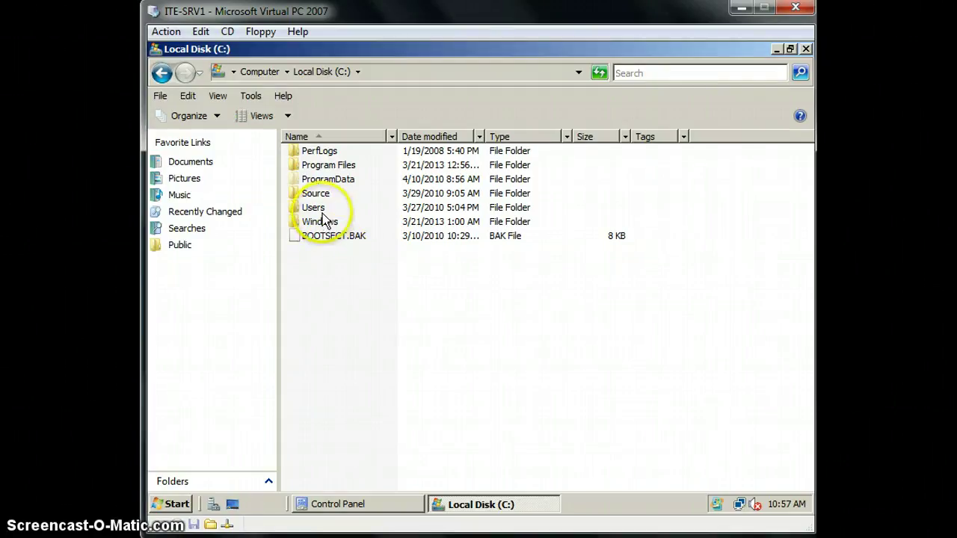
mouse_move(319, 197)
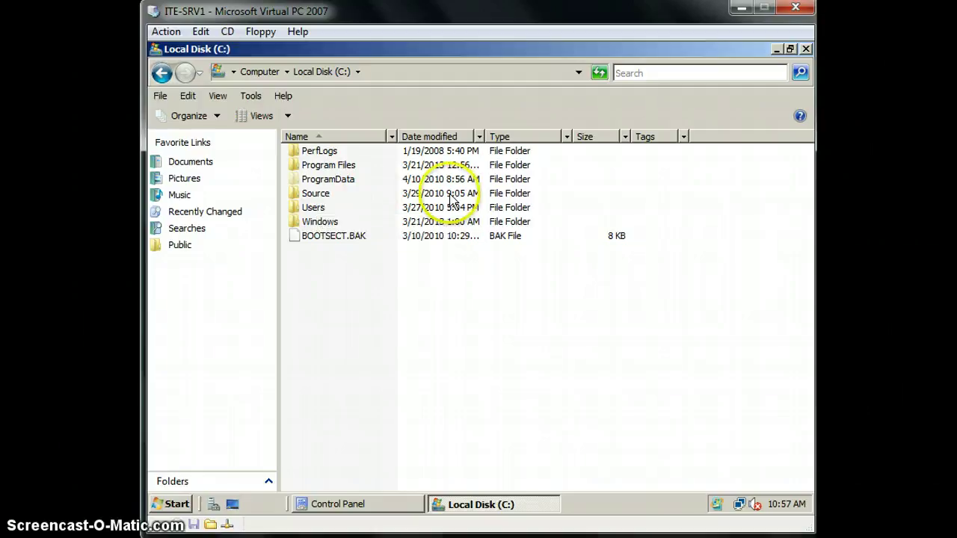
left_click(325, 77)
right_click(325, 79)
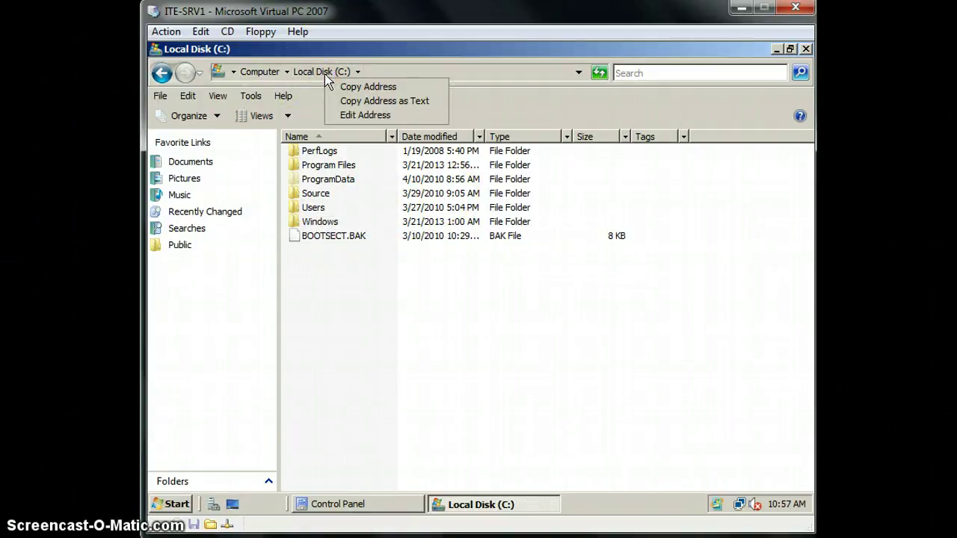
key("Escape")
left_click(806, 49)
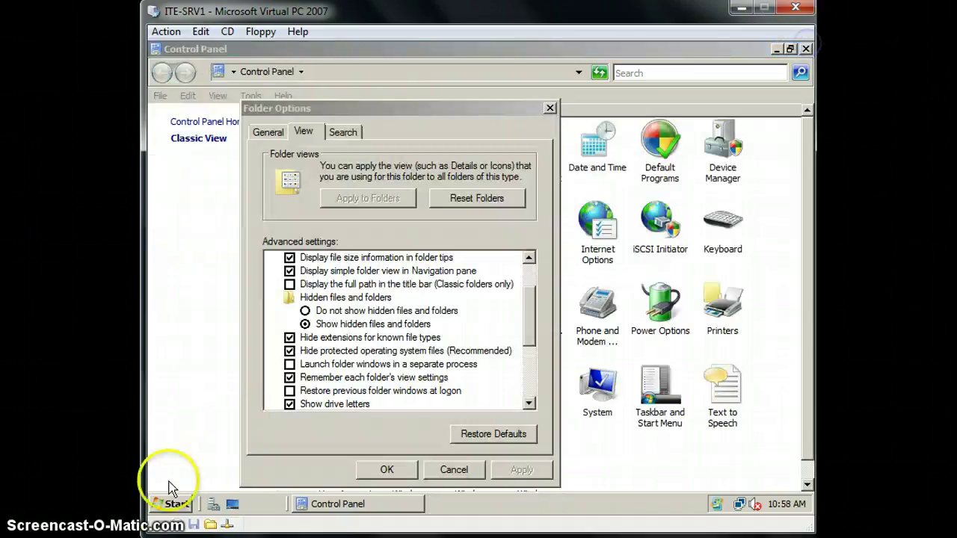
- Search the Start menu for C:\ and examine the listed folders and files, including bootsect.bak and users
left_click(177, 502)
type("C")
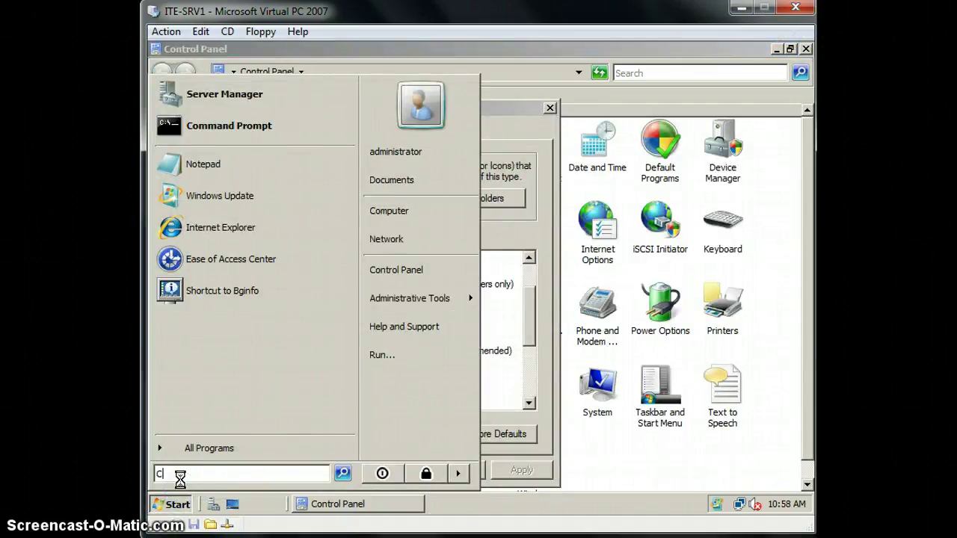
type(":\\")
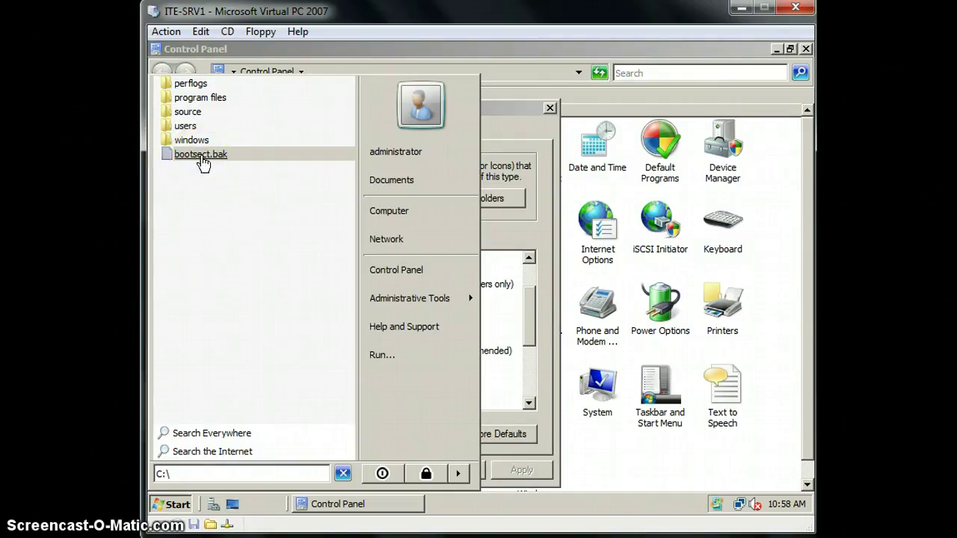
mouse_move(202, 163)
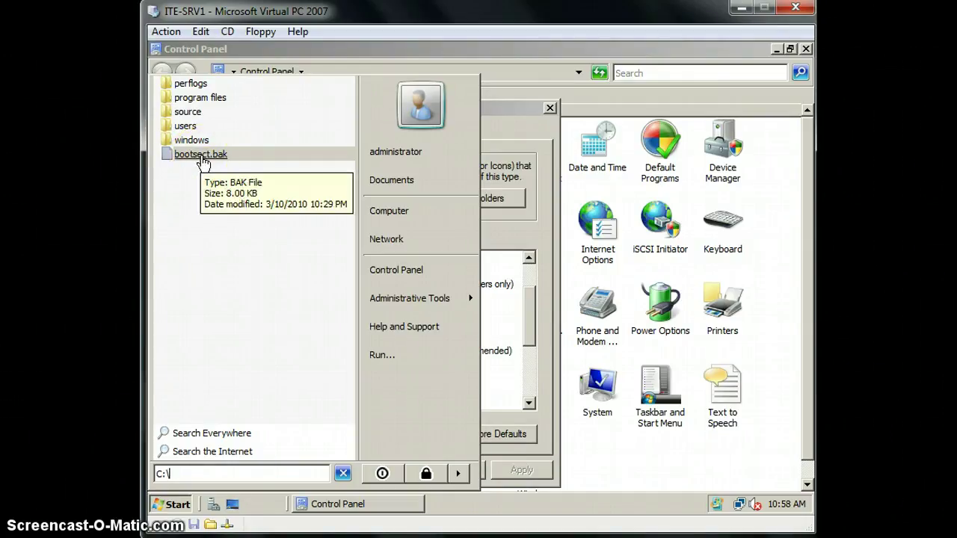
left_click(197, 128)
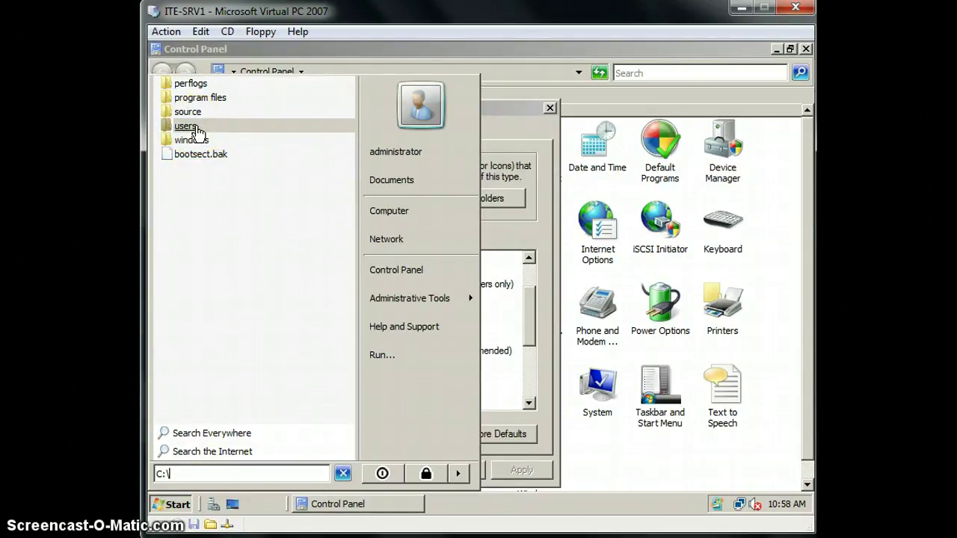
mouse_move(198, 131)
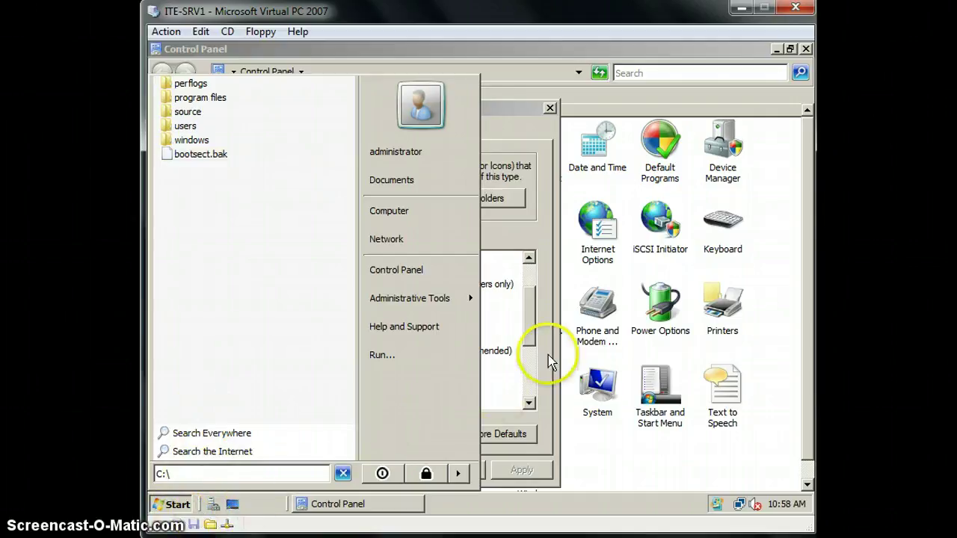
left_click(506, 105)
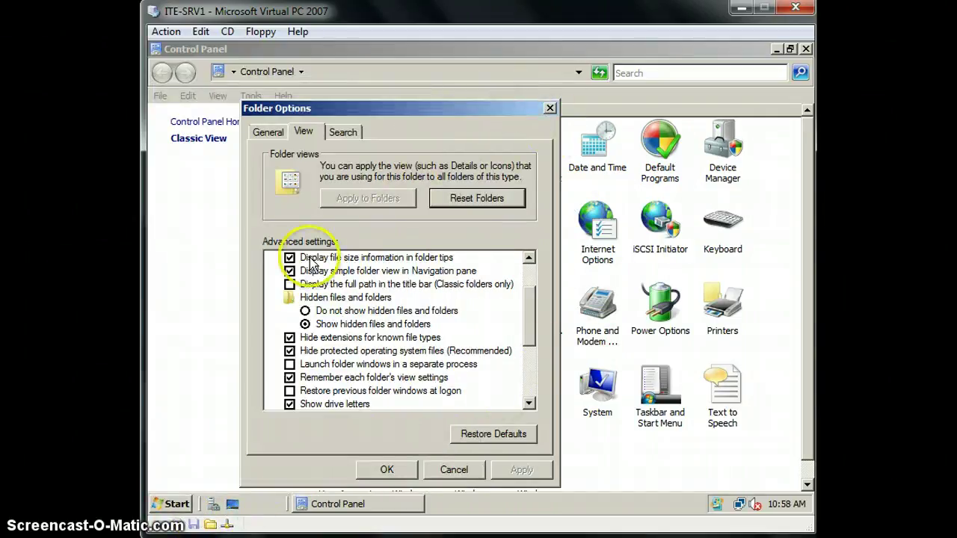
- Reselect Show hidden files and folders, save the Folder Options settings, and close Control Panel
left_click(305, 325)
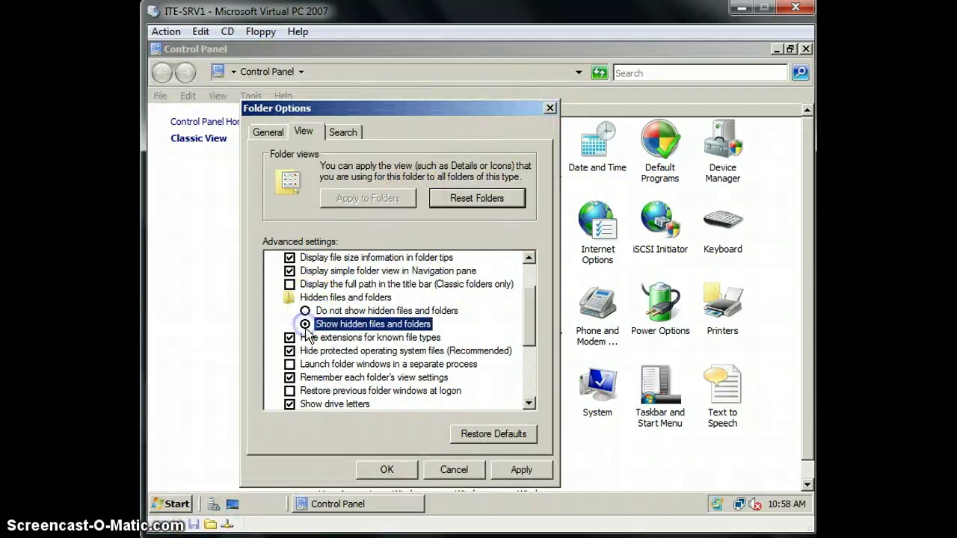
left_click(521, 469)
left_click(361, 468)
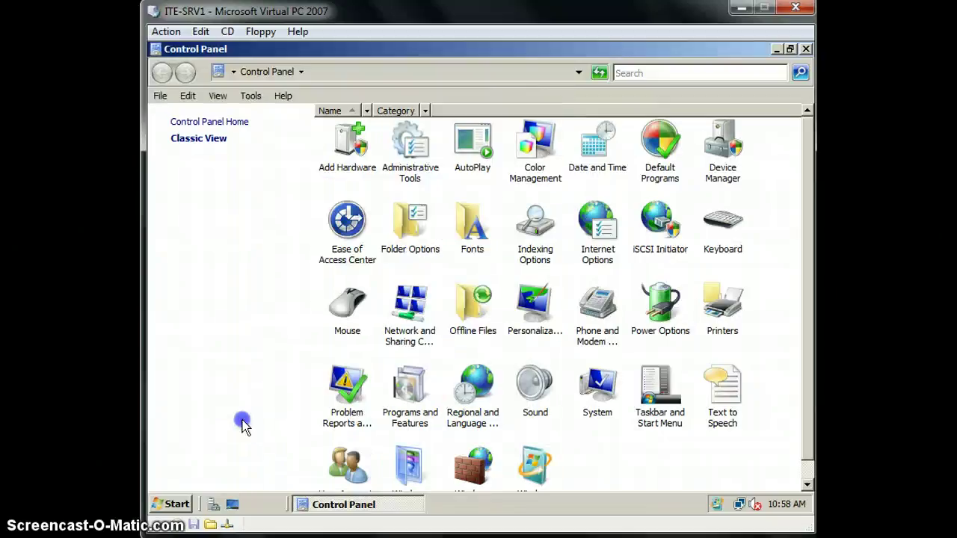
left_click(806, 49)
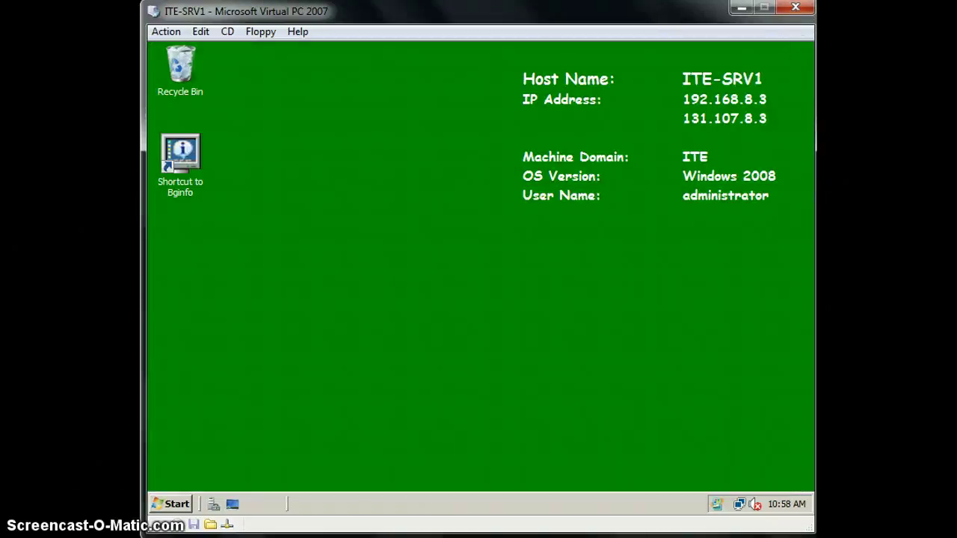
- Open Computer and check the contents of Local Disk (C:) and Local Disk (D:)
left_click(170, 504)
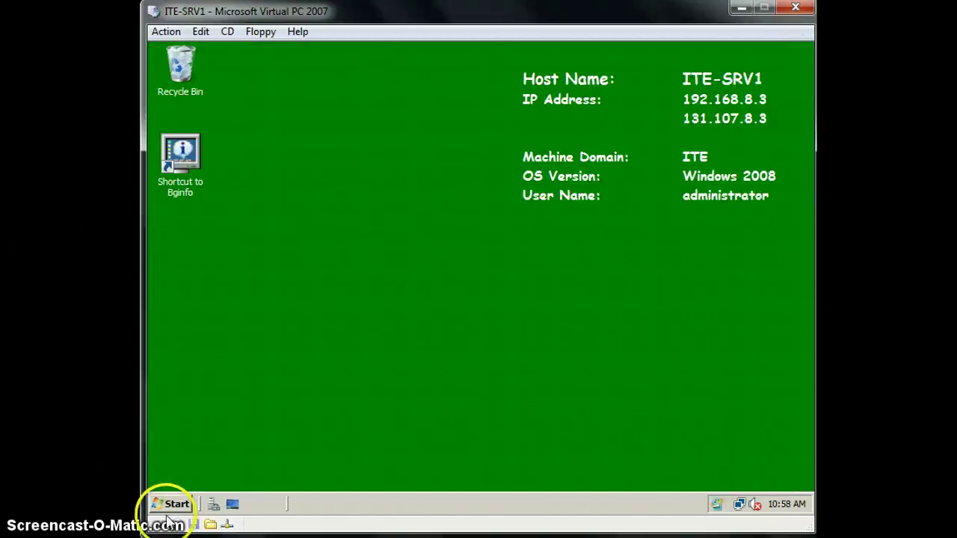
left_click(380, 218)
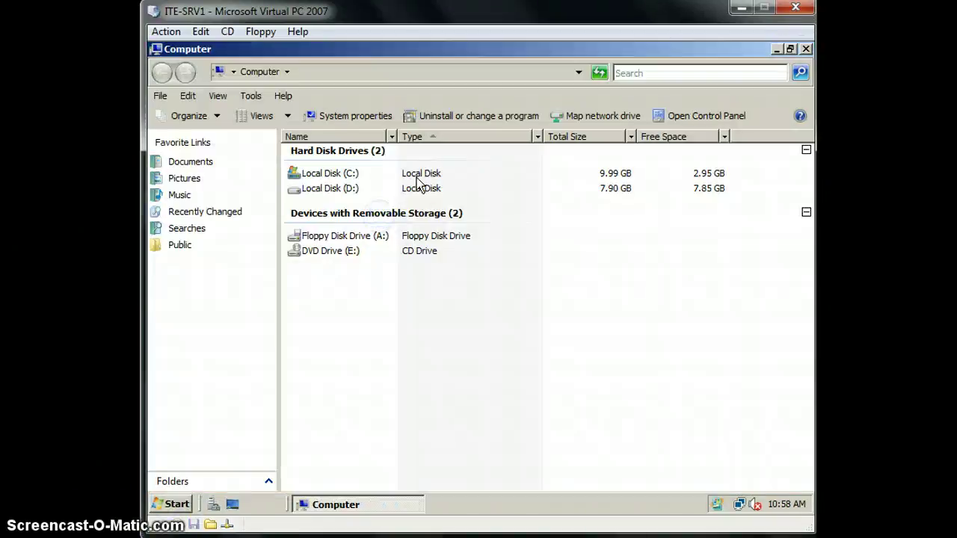
double_click(357, 176)
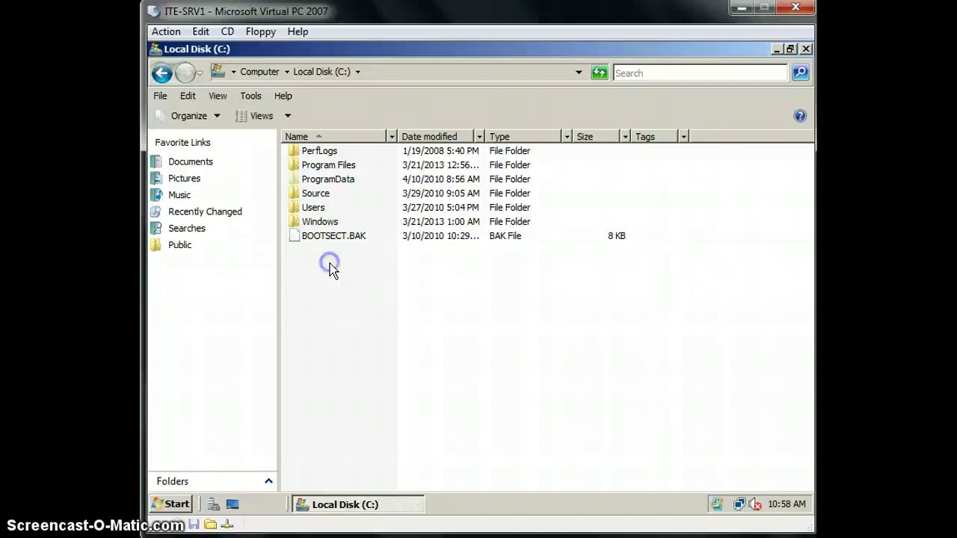
left_click(162, 73)
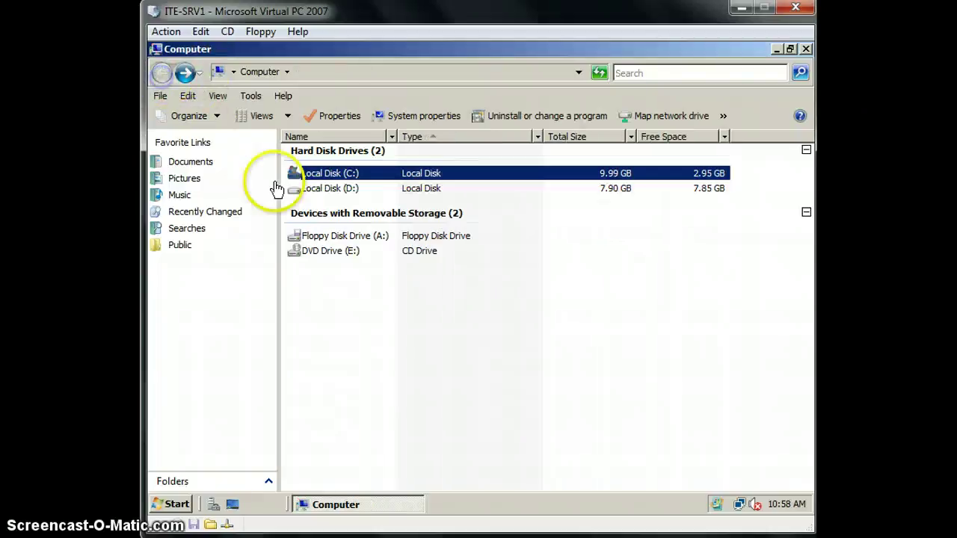
double_click(332, 189)
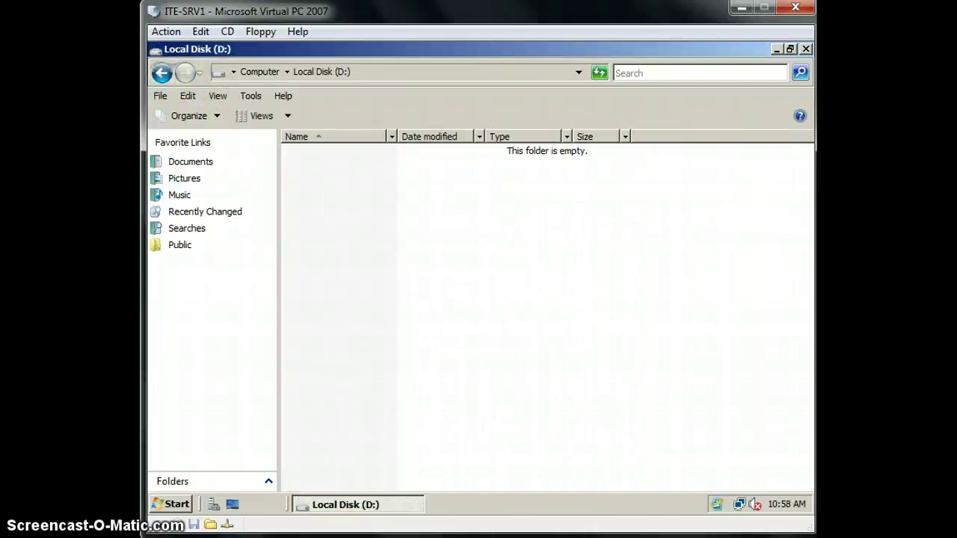
- Go back to Local Disk (C:) and open the Program Files folder to examine its contents
left_click(161, 73)
double_click(300, 172)
right_click(308, 259)
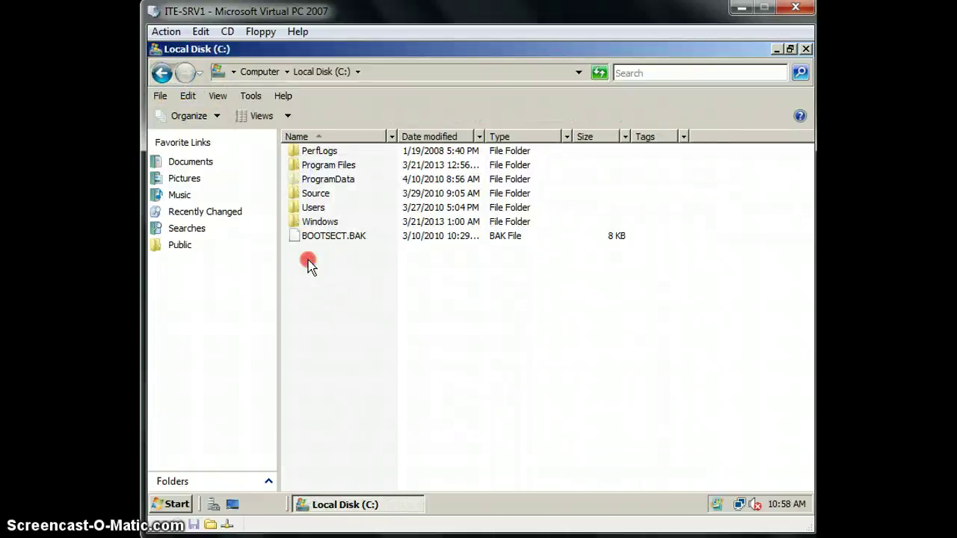
left_click(299, 252)
left_click(307, 240)
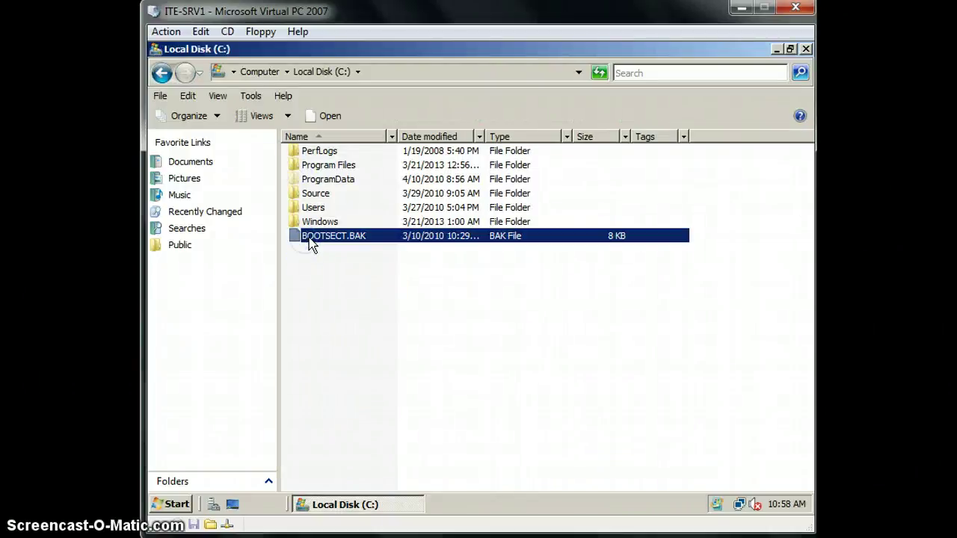
left_click_drag(308, 239, 314, 170)
double_click(314, 168)
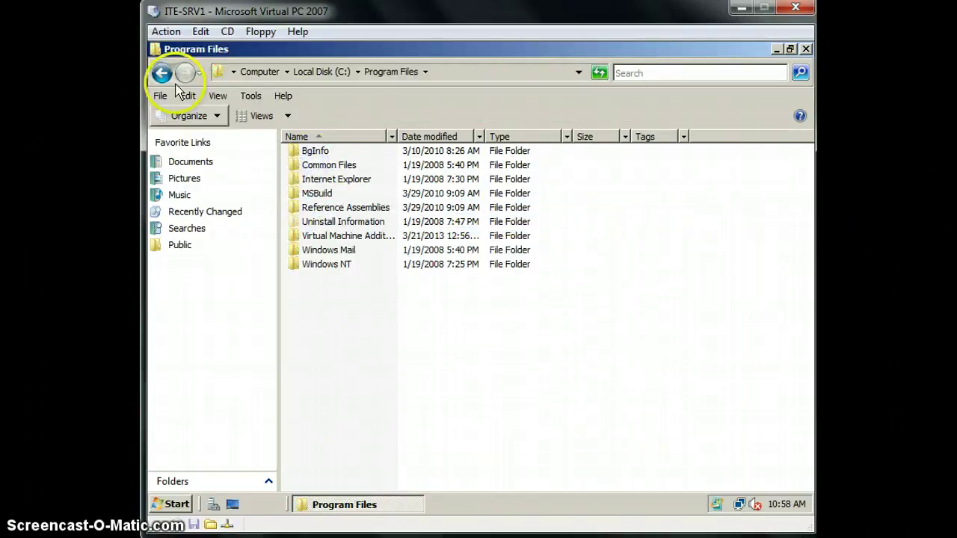
- View the contents of the Windows folder on Local Disk (C:), and return to the drive's root
left_click(160, 72)
double_click(311, 222)
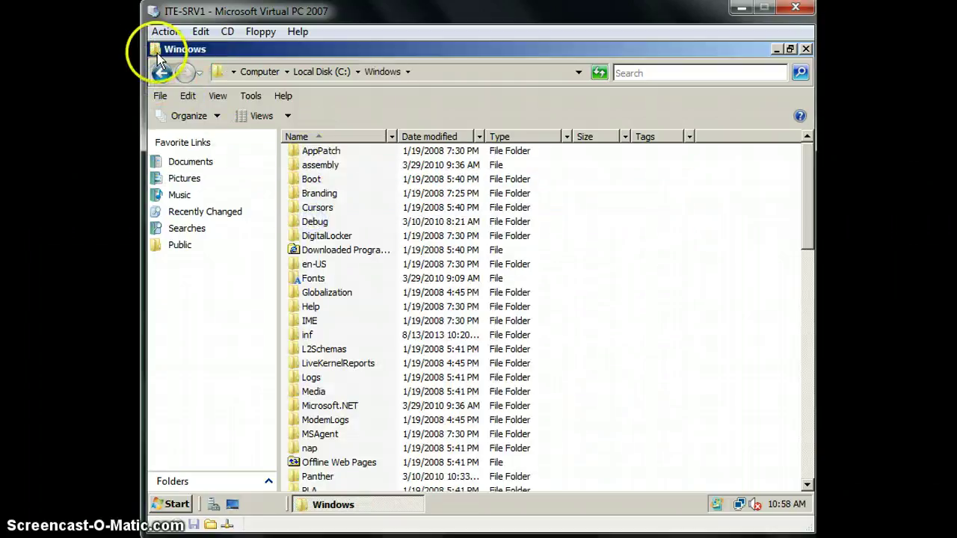
left_click(160, 73)
left_click(395, 318)
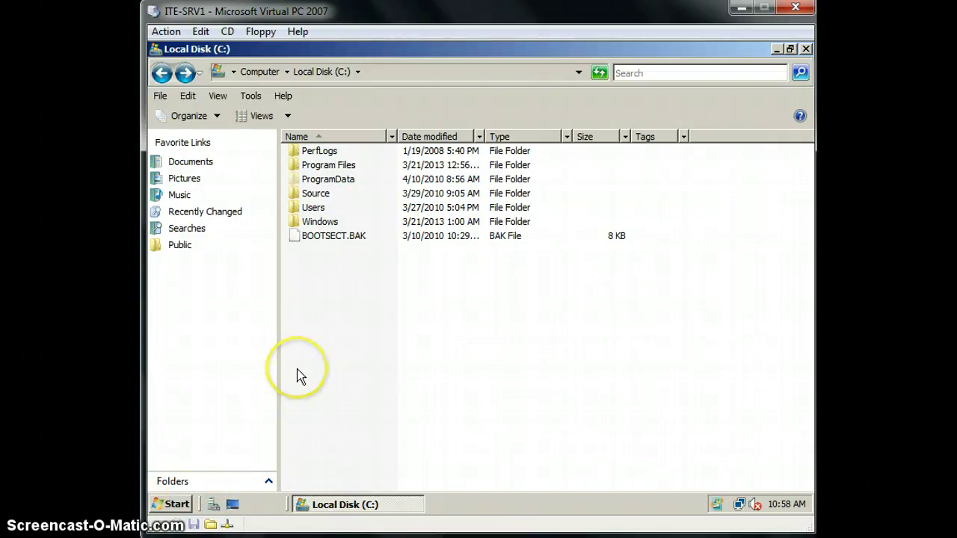
- Bring up the server's security options screen and start Task Manager
key("alt")
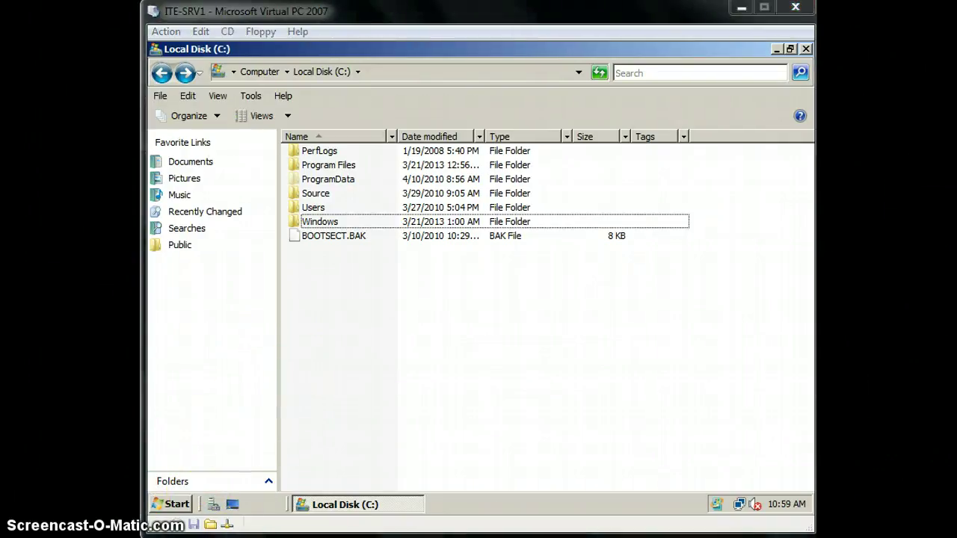
left_click(362, 284)
key("ctrl+alt+End")
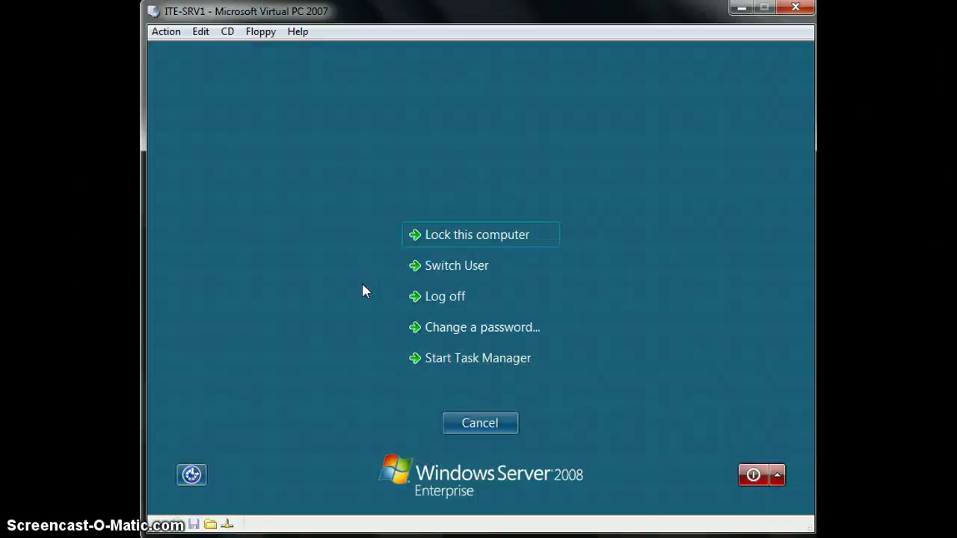
left_click(478, 358)
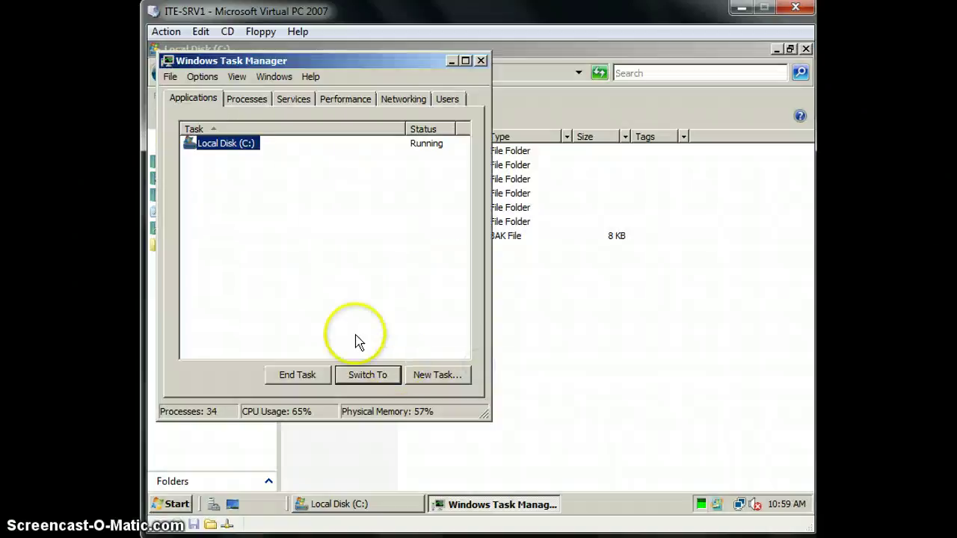
- Examine the page file figures in Task Manager's performance statistics, and close Task Manager
left_click(249, 101)
left_click(279, 102)
left_click(327, 106)
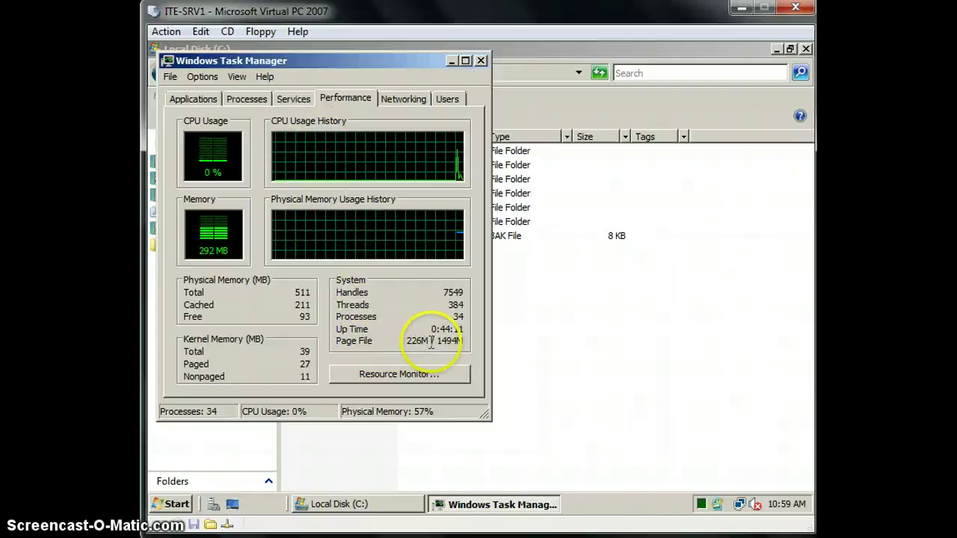
left_click_drag(428, 343, 490, 341)
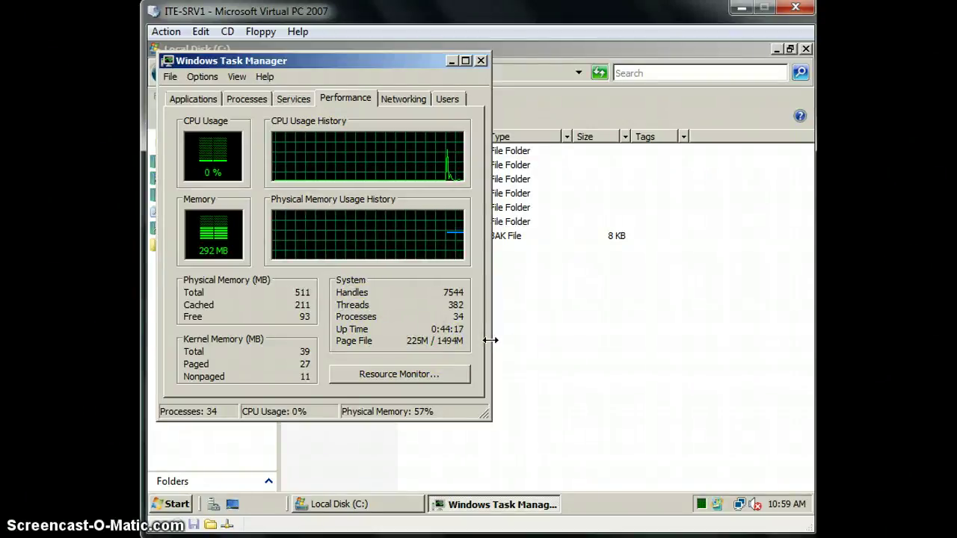
left_click(416, 374)
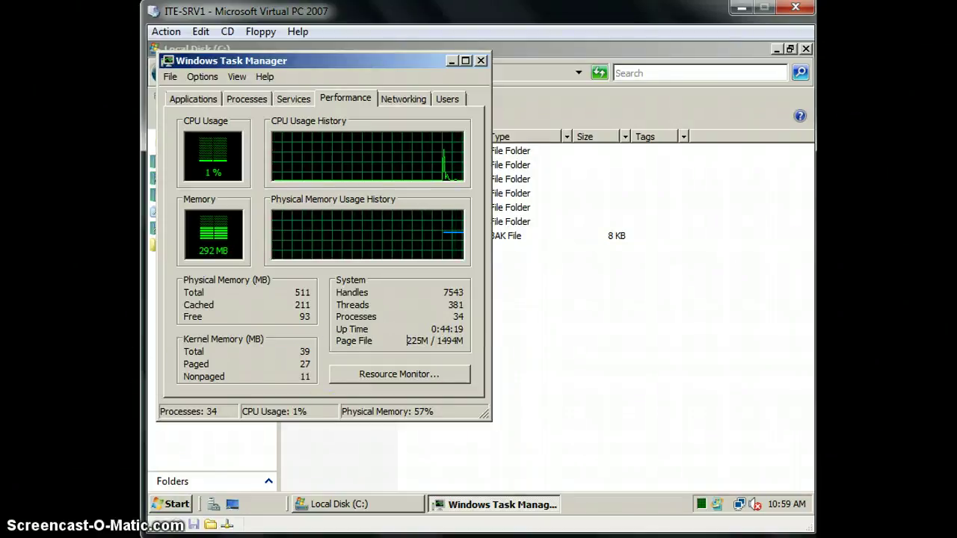
left_click(481, 62)
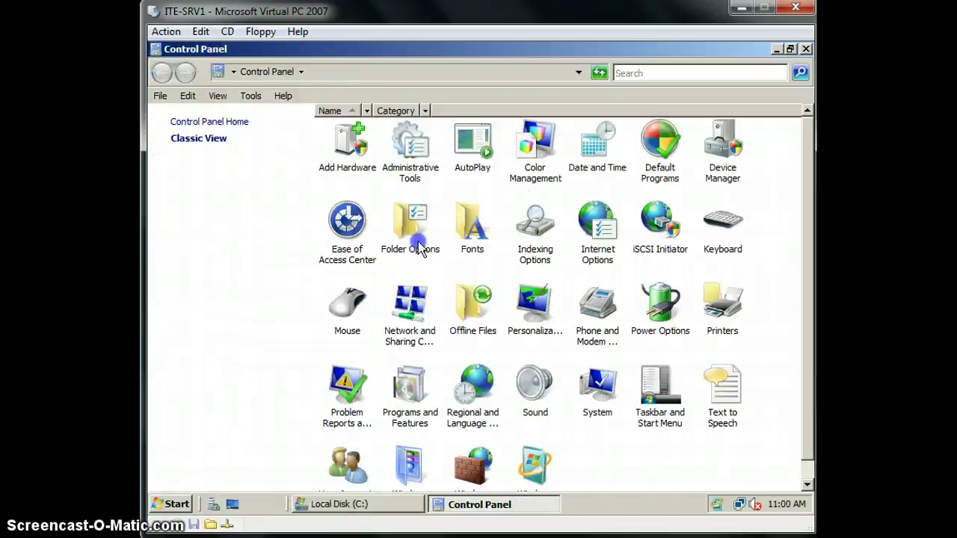
- Turn off Hide protected operating system files in Folder Options, accept the warning, apply the change, and close Control Panel
double_click(417, 246)
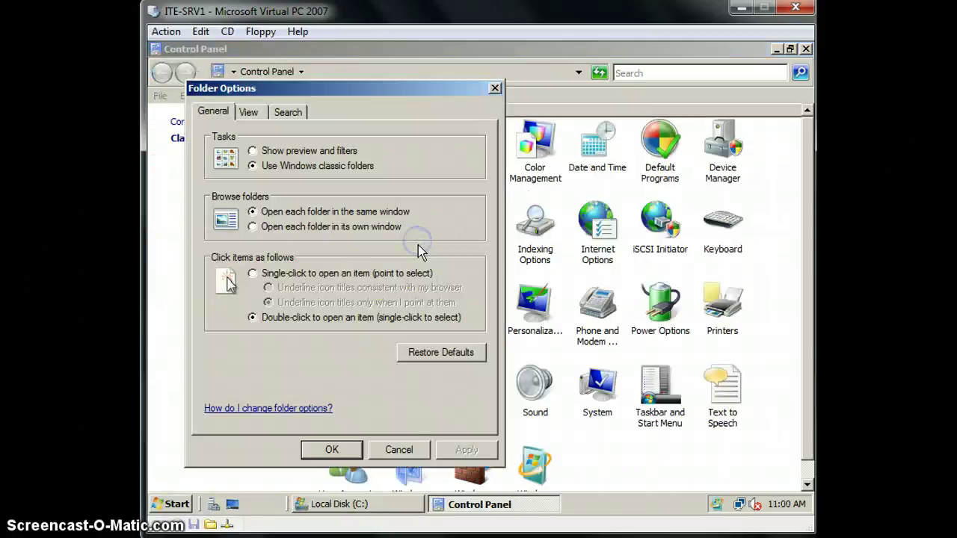
left_click(250, 113)
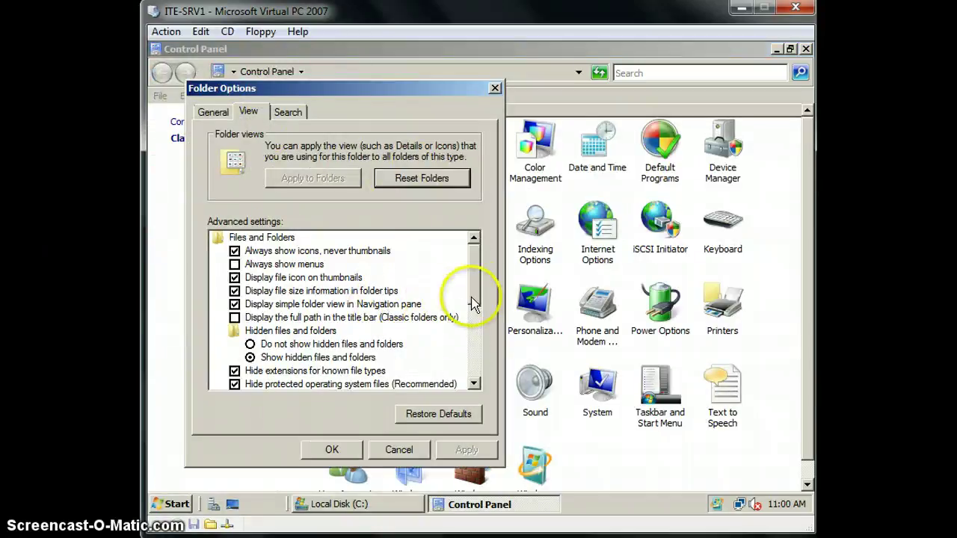
left_click_drag(473, 294, 474, 320)
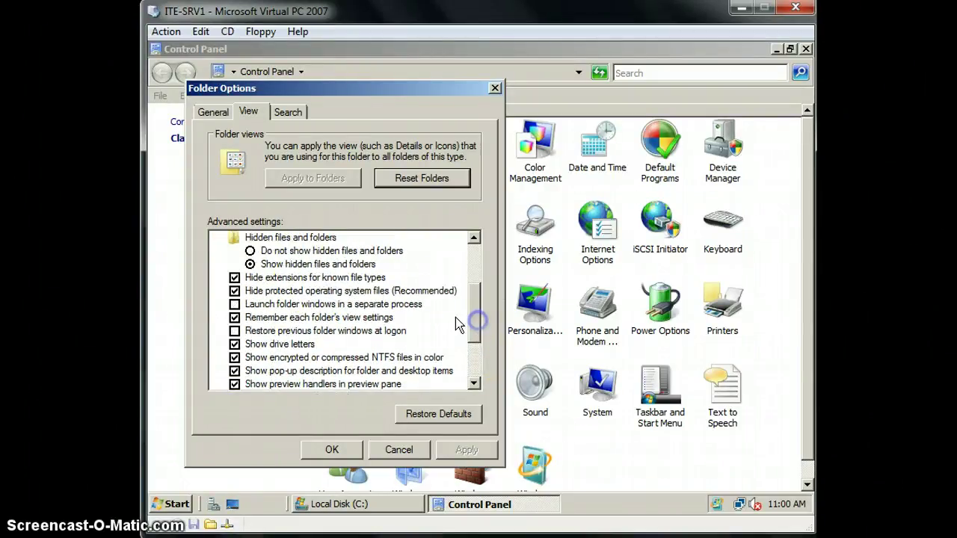
left_click(235, 291)
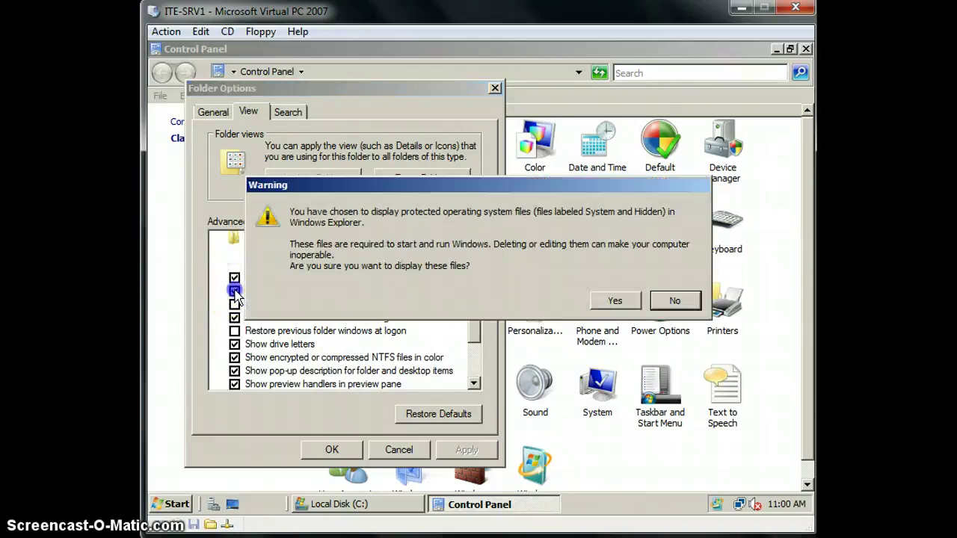
left_click(609, 302)
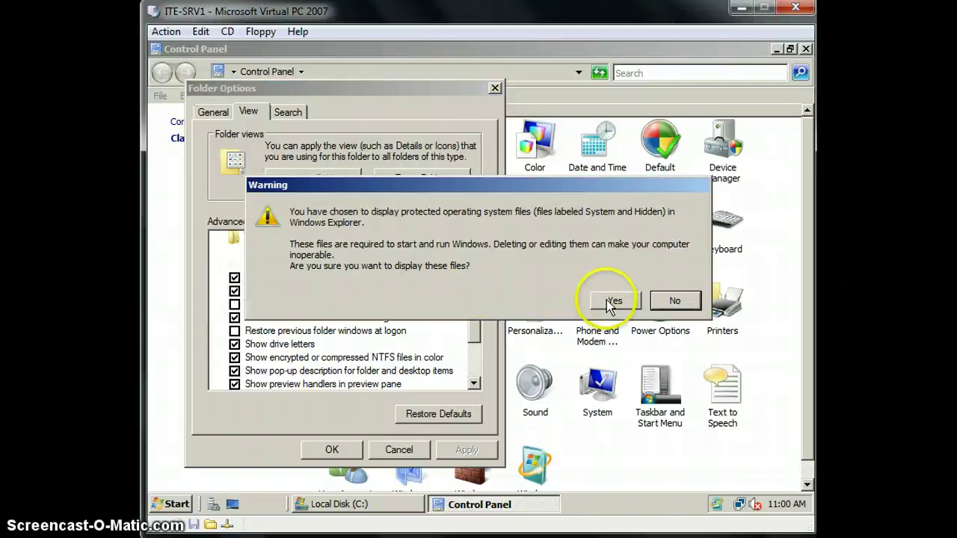
left_click(449, 451)
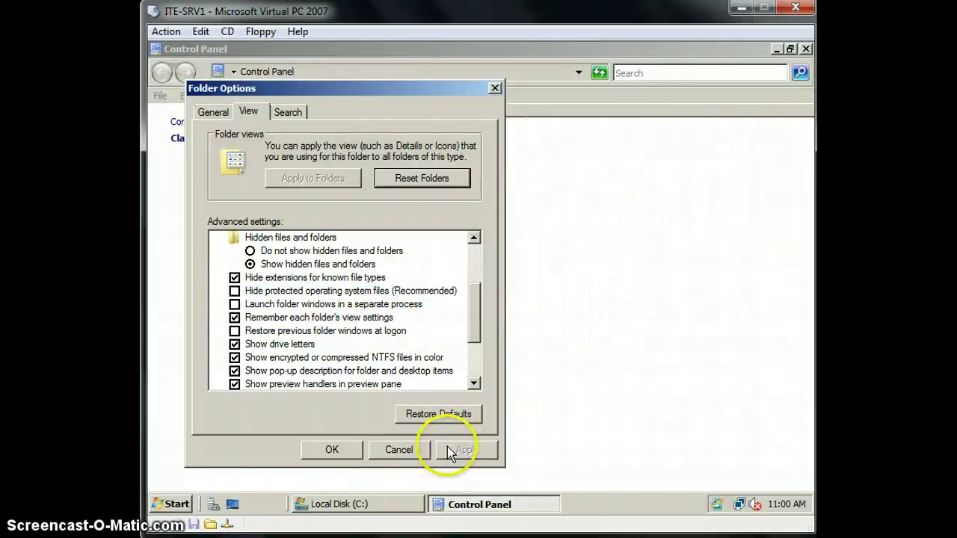
left_click(331, 449)
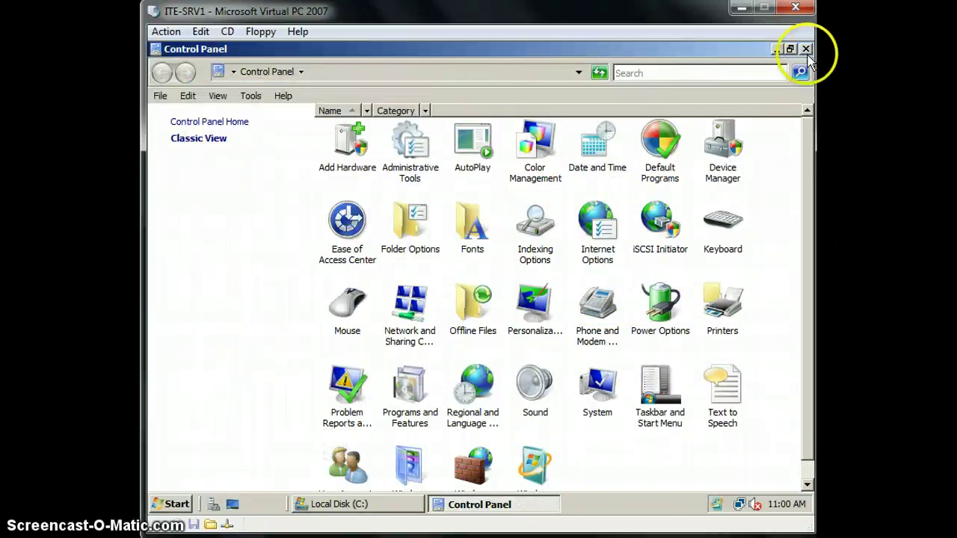
left_click(806, 49)
- Open Local Disk (C:) from Computer and check the size of pagefile.sys
left_click(173, 505)
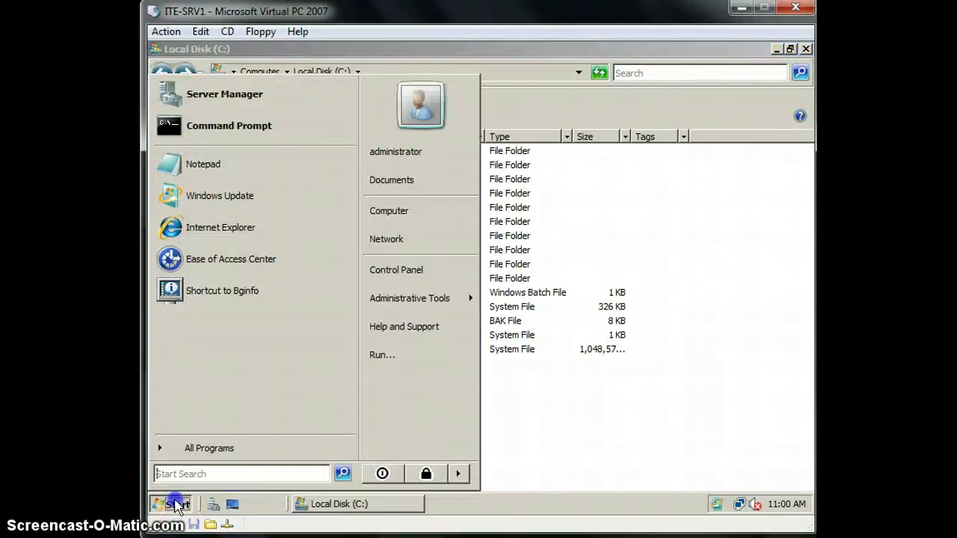
left_click(396, 211)
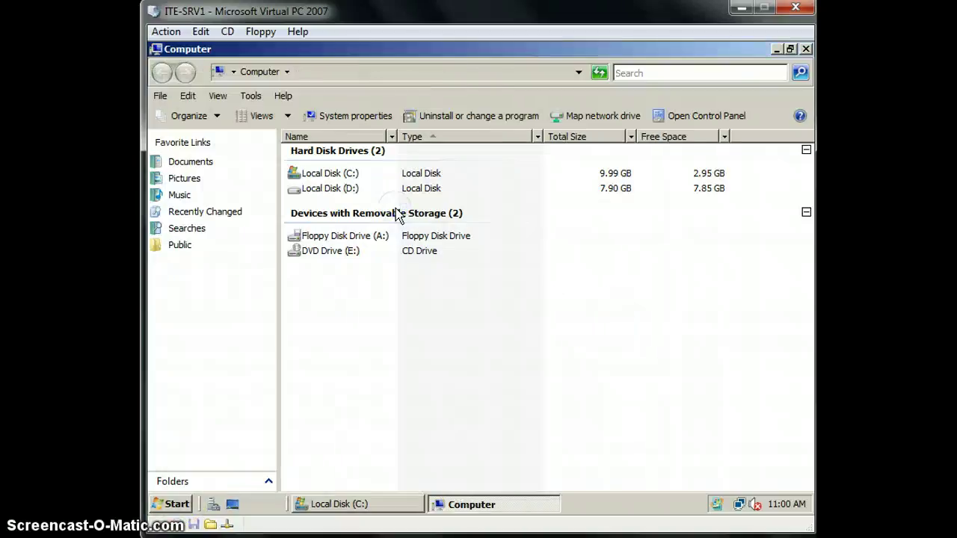
double_click(346, 176)
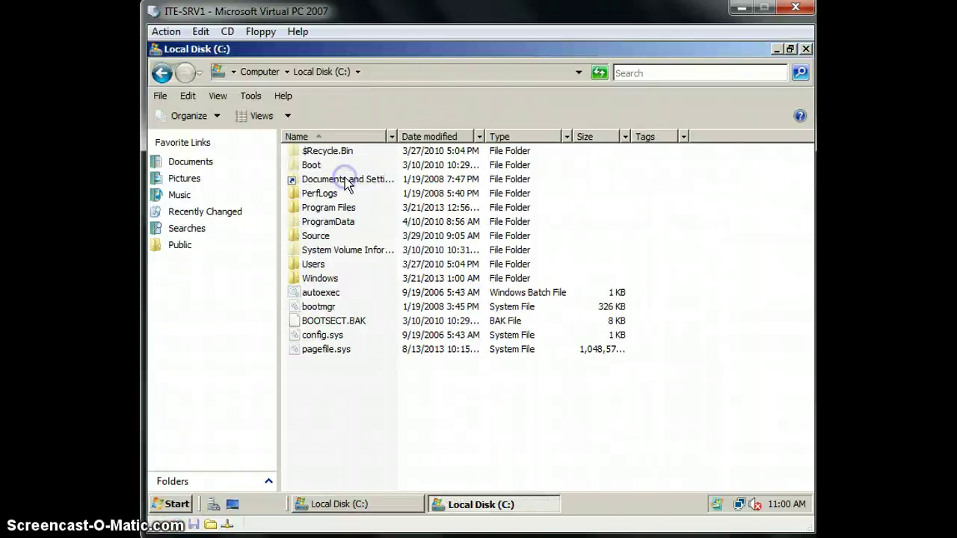
left_click(329, 349)
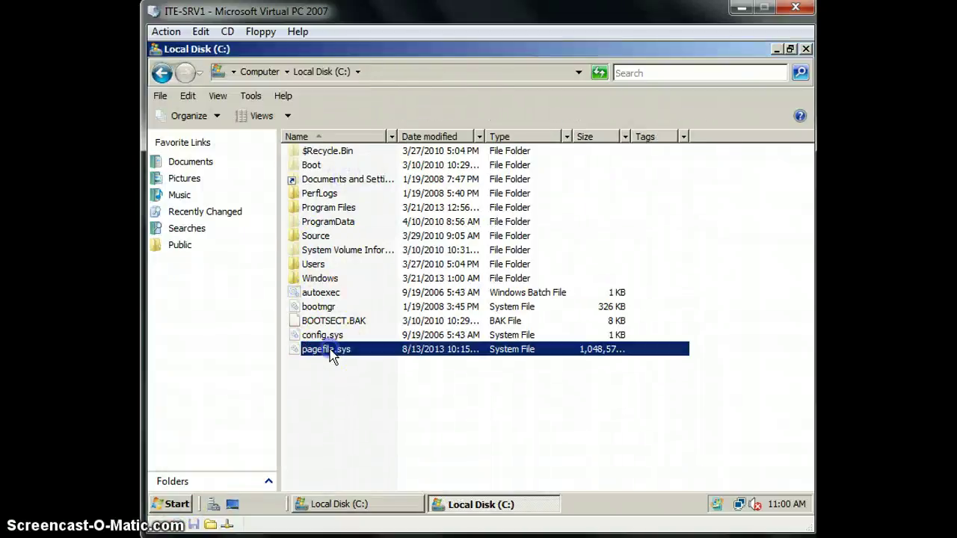
left_click(588, 356)
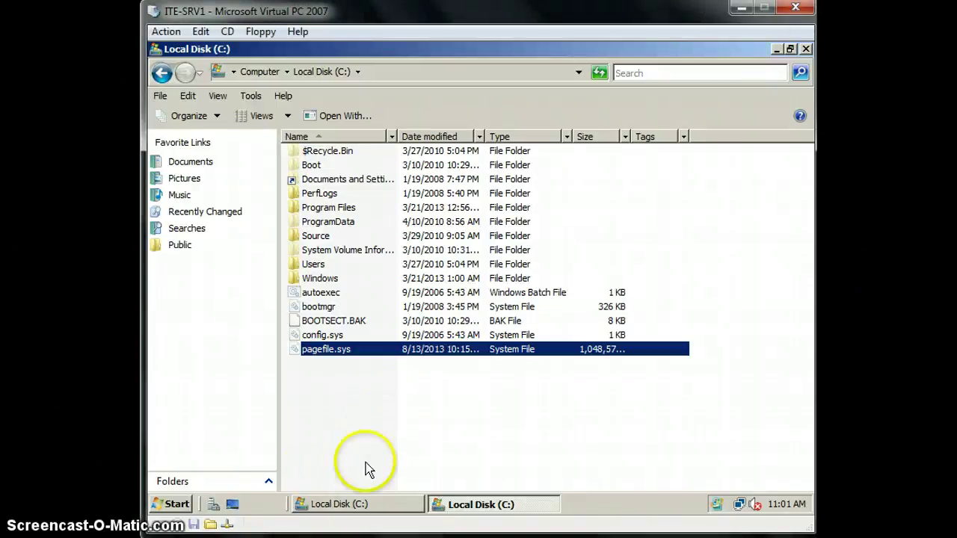
- Reopen Task Manager through the security options screen, recheck the page file usage in the performance statistics, and close it
left_click(350, 507)
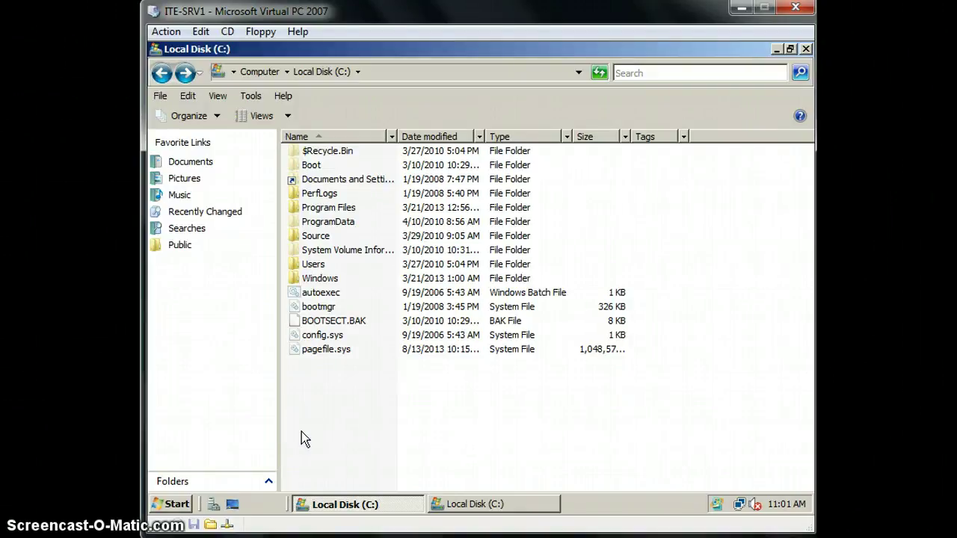
left_click(262, 438)
key("ctrl+alt+Delete")
left_click(414, 353)
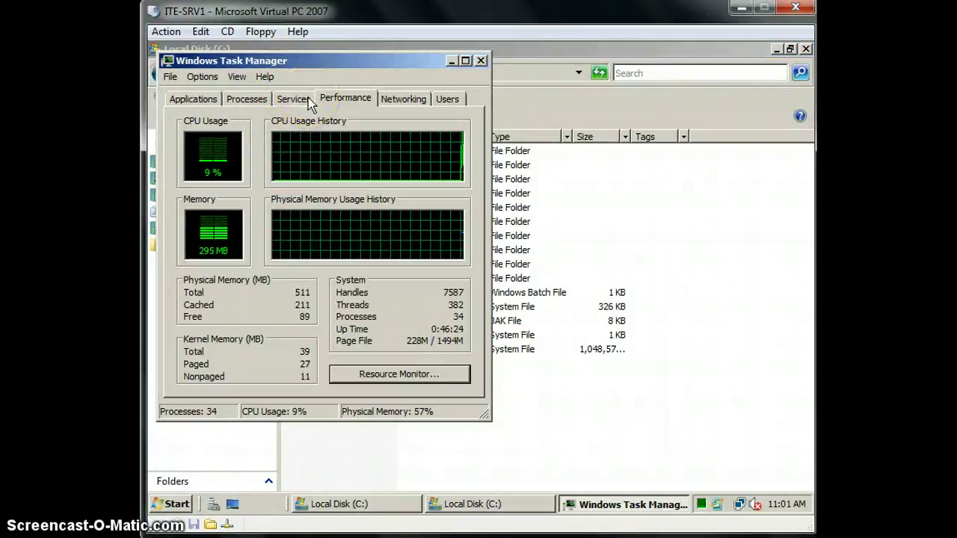
left_click(309, 103)
left_click(347, 99)
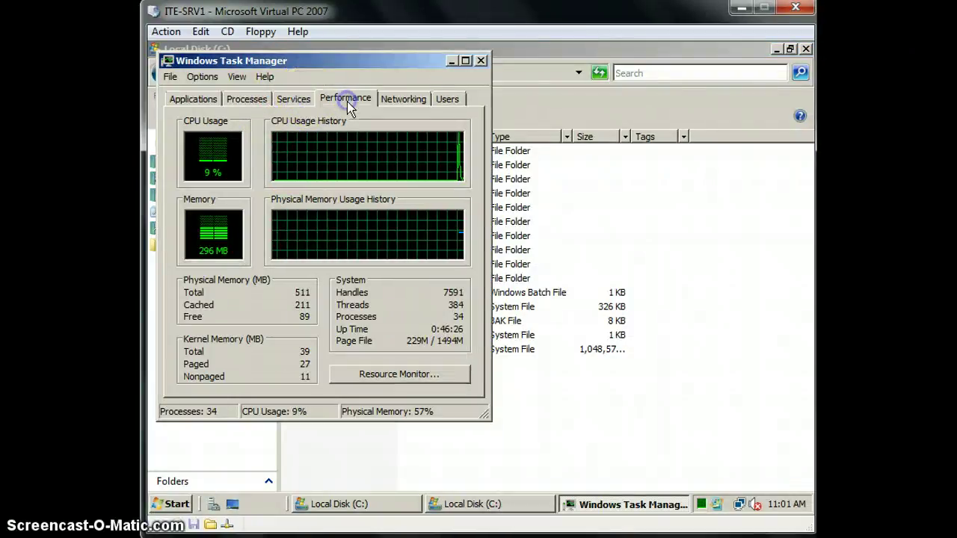
left_click(481, 60)
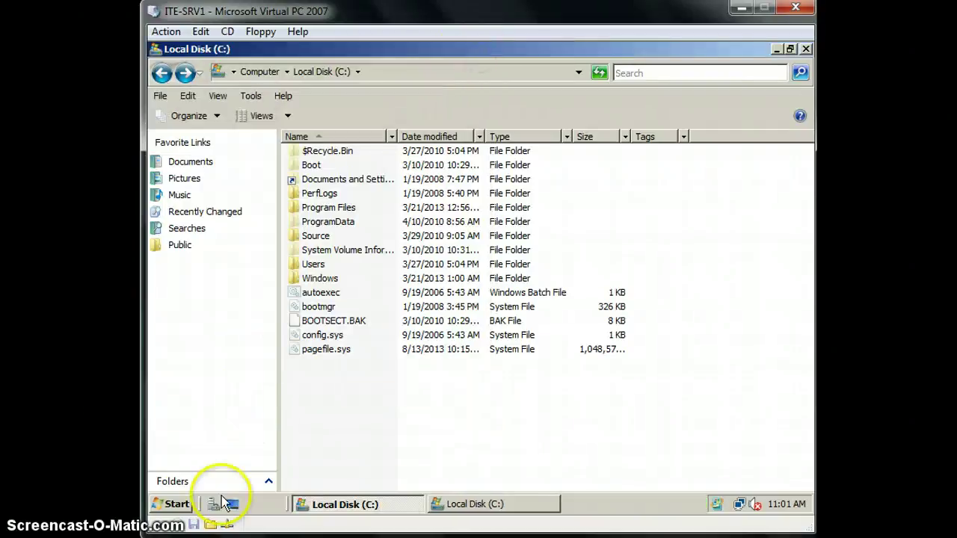
- Open Control Panel and go to the System page with the basic computer information
left_click(176, 504)
left_click(386, 263)
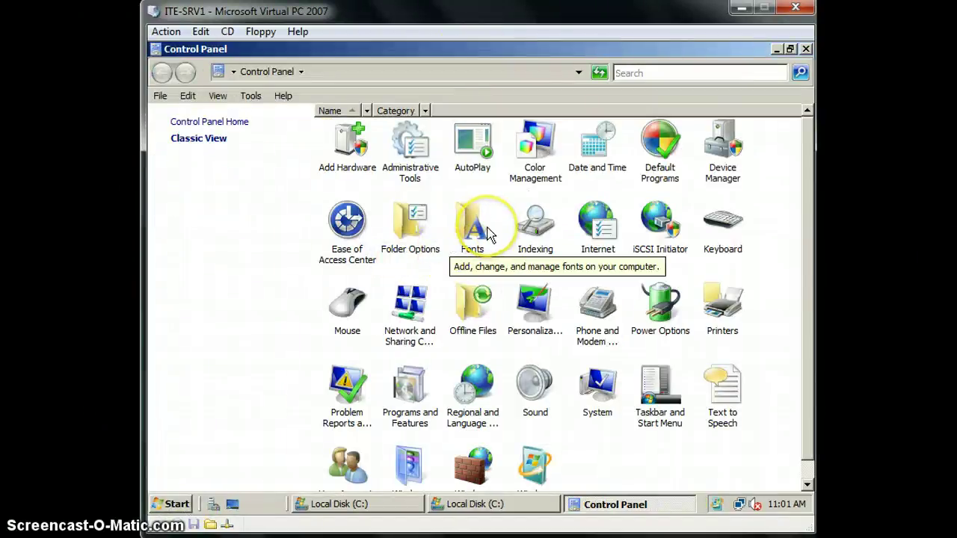
double_click(411, 238)
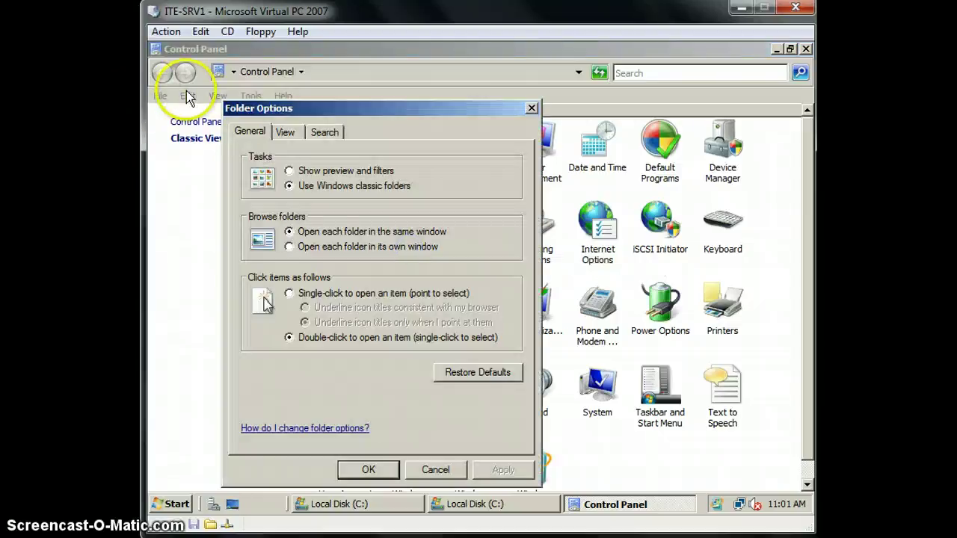
left_click(531, 110)
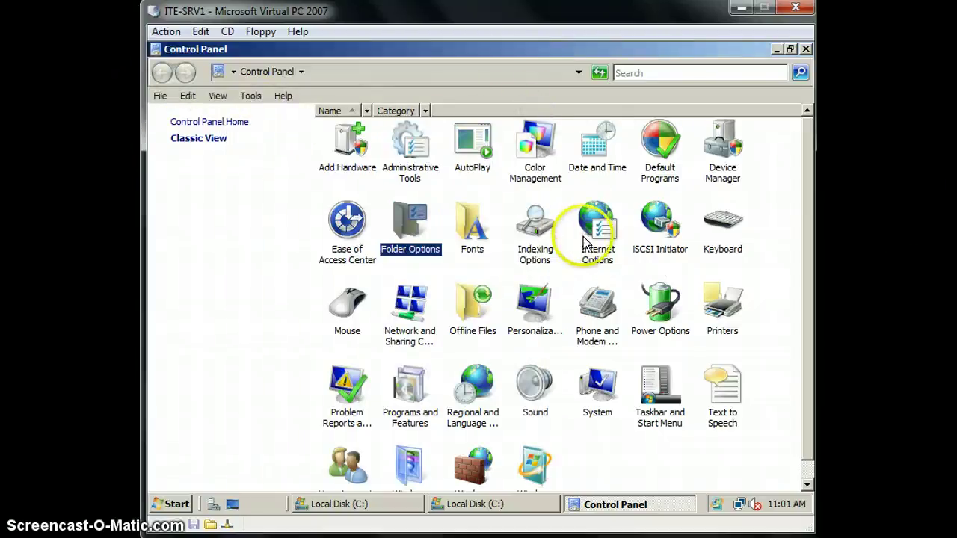
scroll(586, 243, "down", 1)
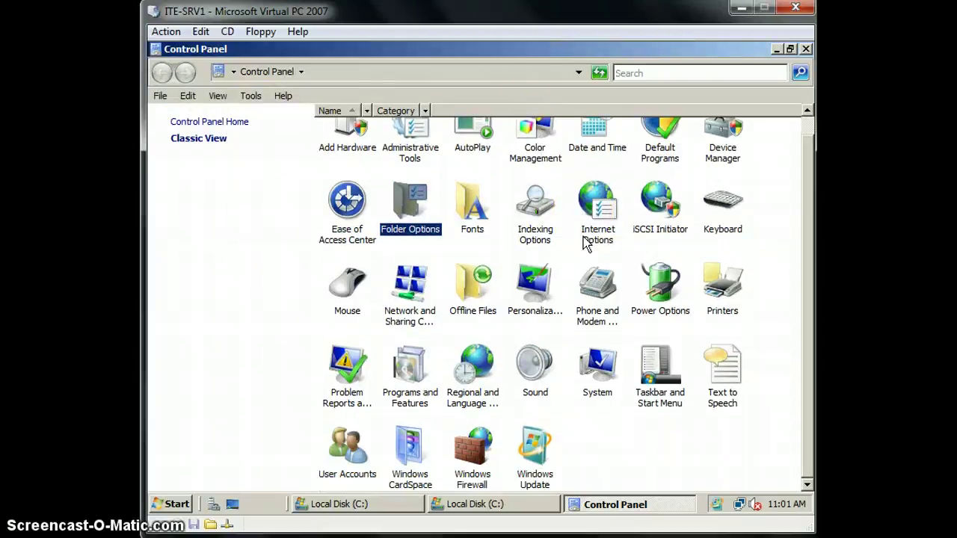
scroll(586, 244, "up", 1)
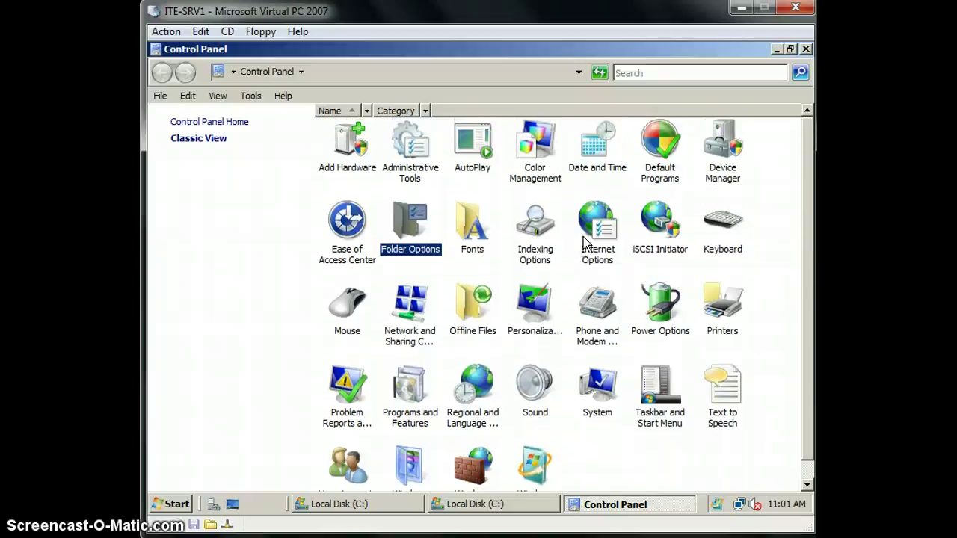
double_click(601, 416)
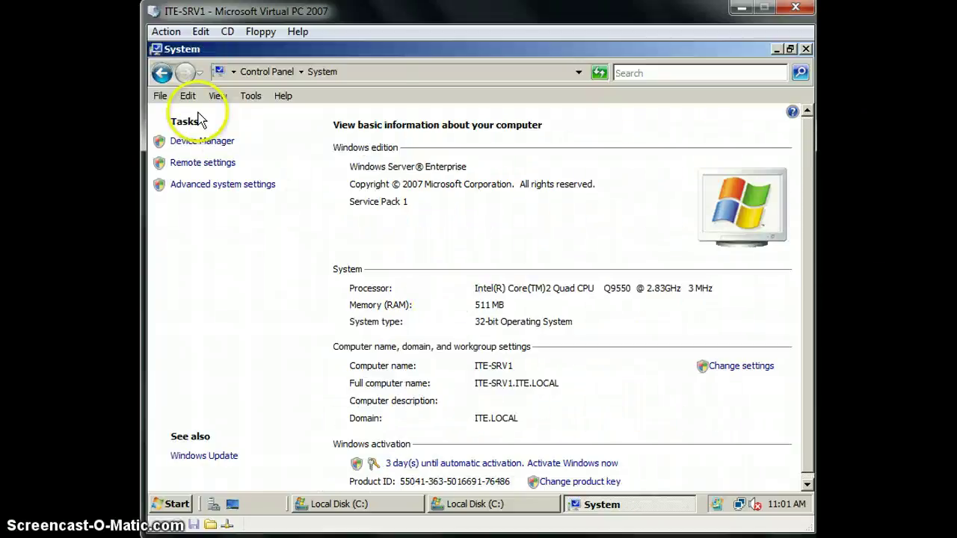
- Review the Advanced system settings in System Properties and close the dialog
left_click(200, 186)
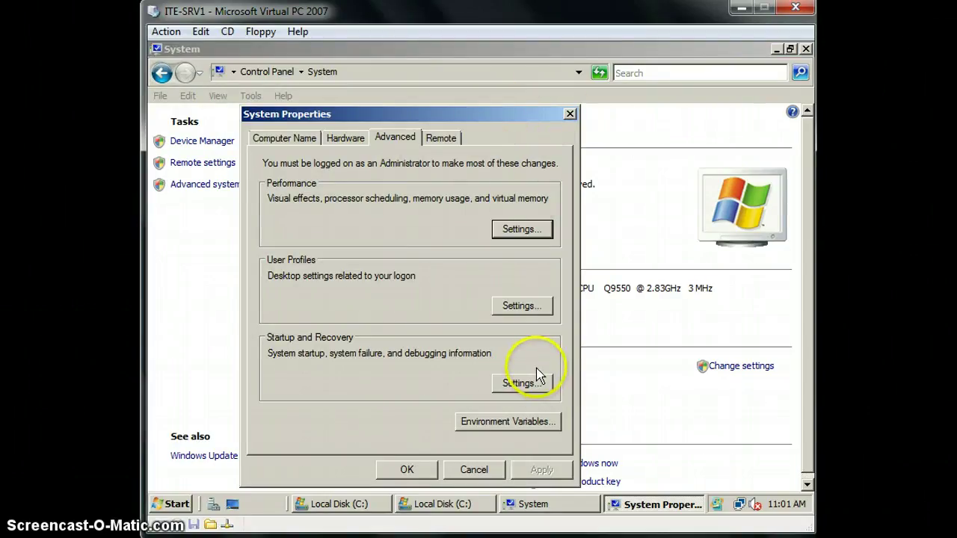
left_click(570, 114)
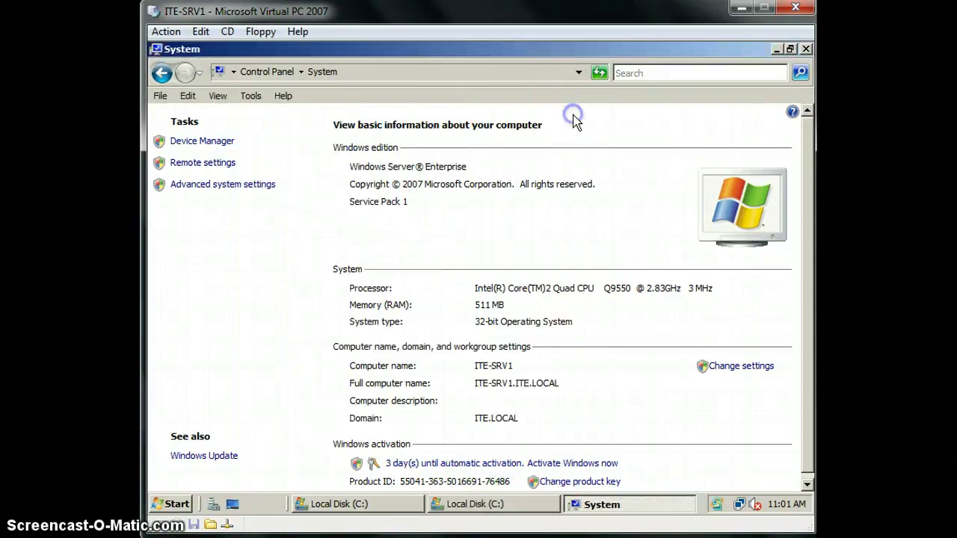
left_click(162, 74)
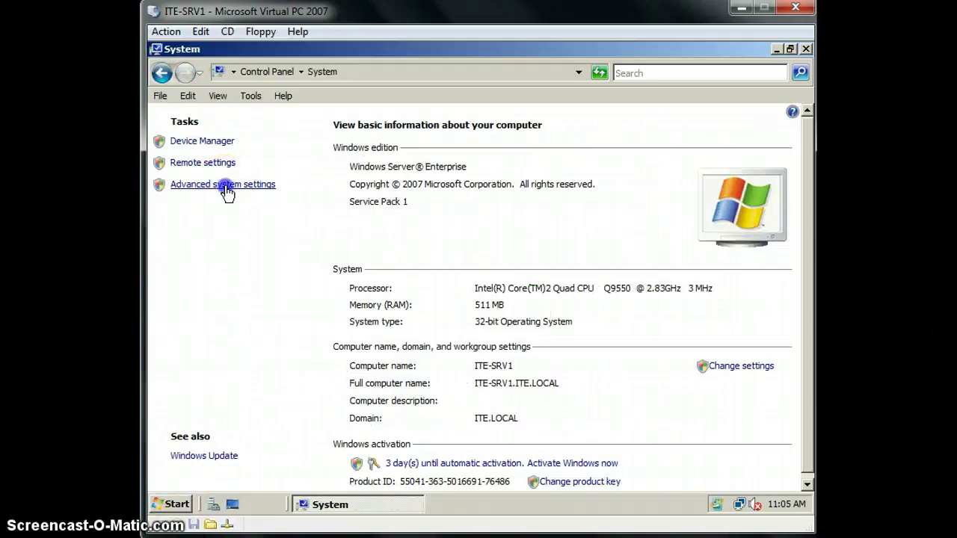
- Open the Virtual Memory settings through the advanced performance options in System Properties
left_click(226, 187)
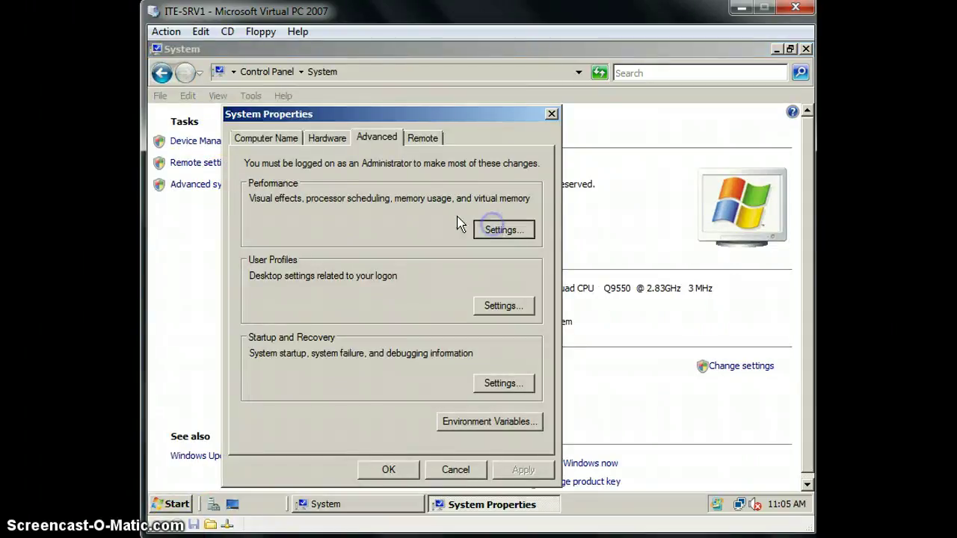
left_click(346, 81)
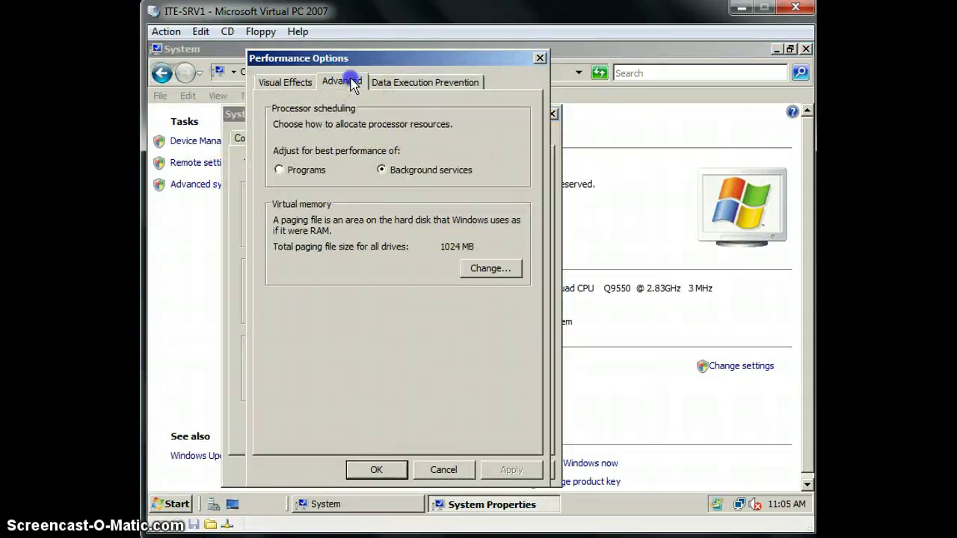
left_click(479, 269)
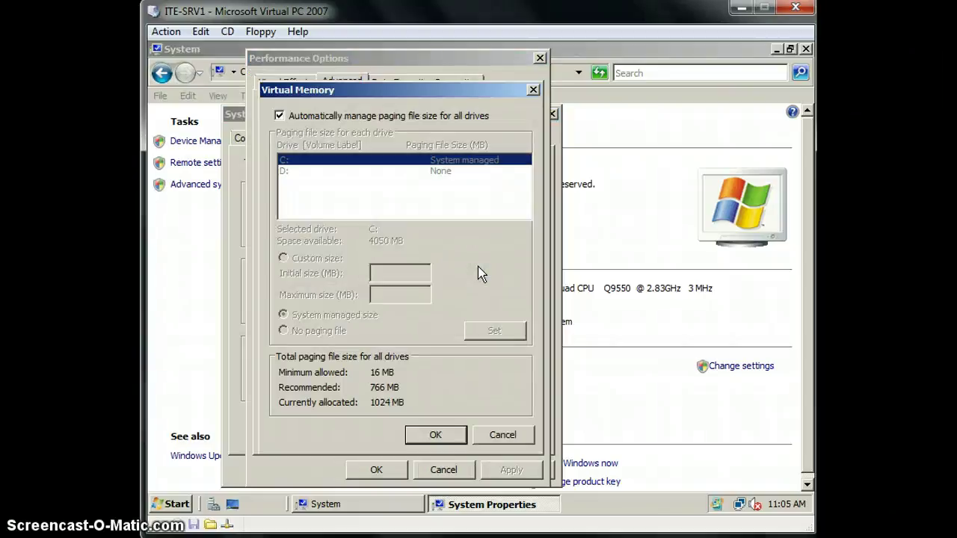
- Turn off automatic paging file management and set a custom paging file for drive C: with initial size 1500 MB and maximum size 2000 MB
left_click(391, 224)
left_click(286, 119)
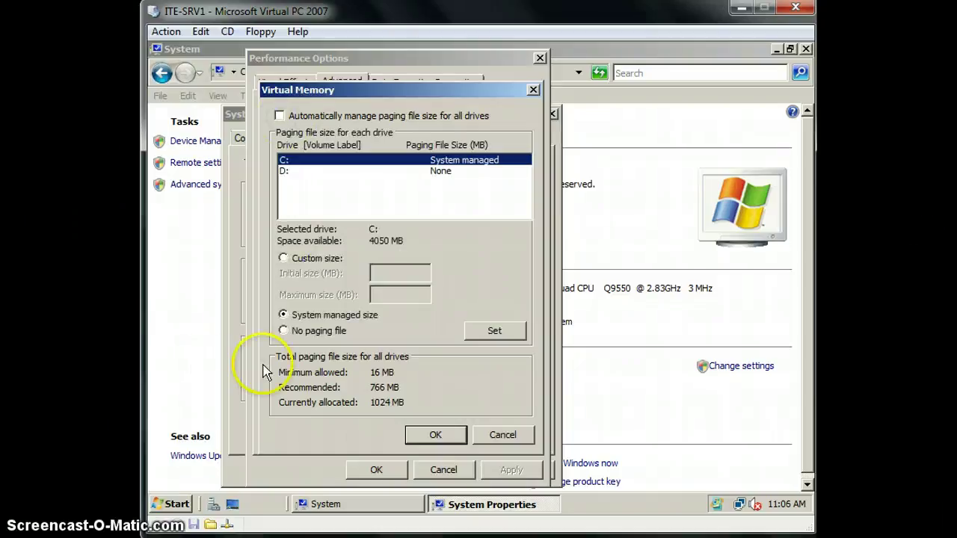
left_click(283, 258)
left_click(414, 273)
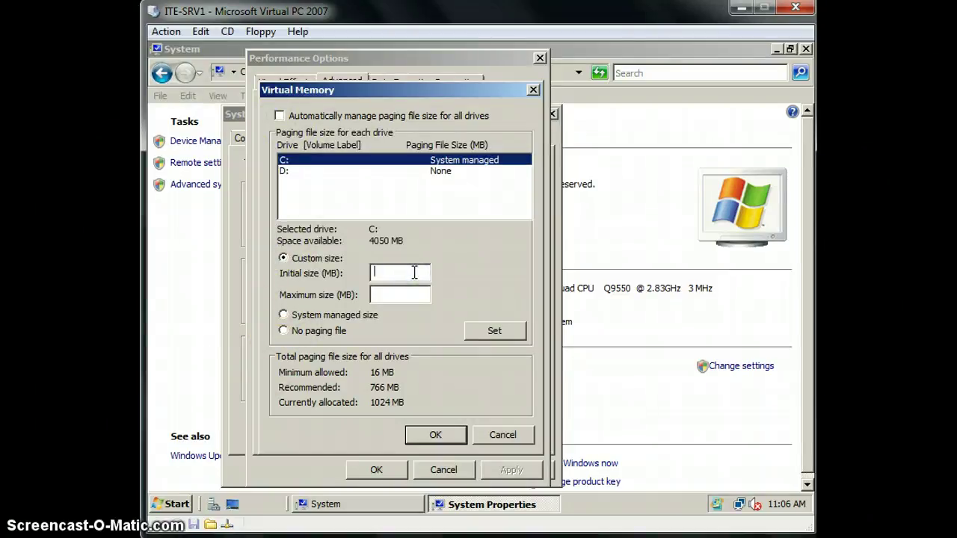
type("1")
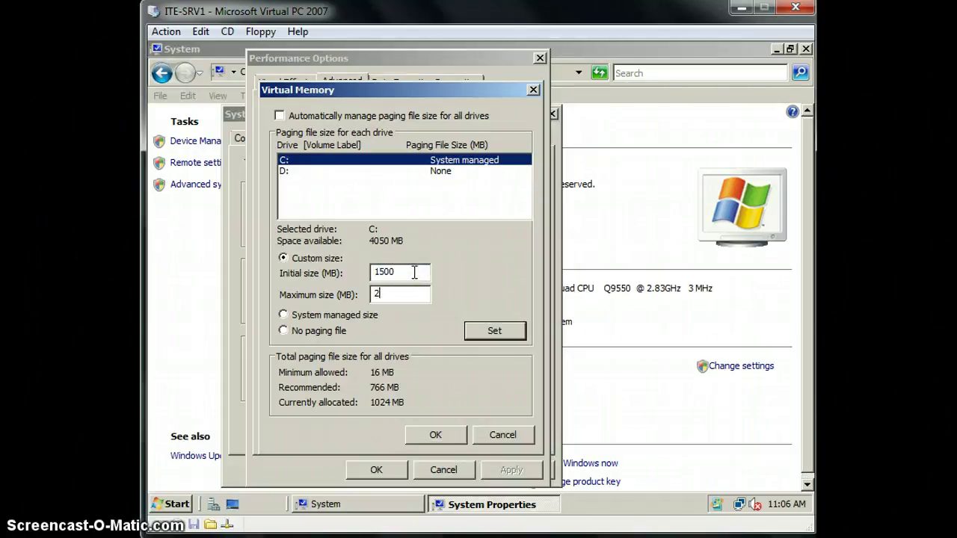
type("500")
left_click(416, 283)
left_click(495, 331)
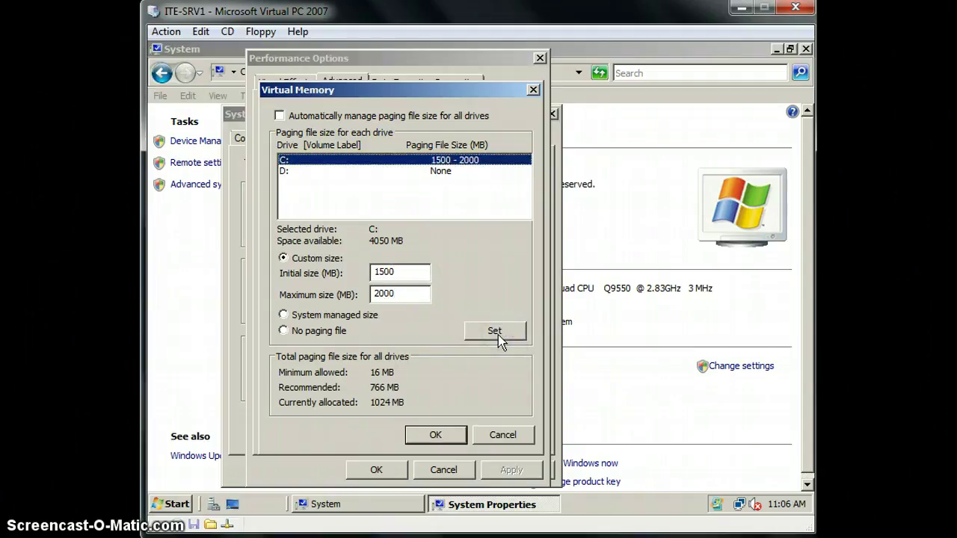
left_click_drag(498, 335, 409, 462)
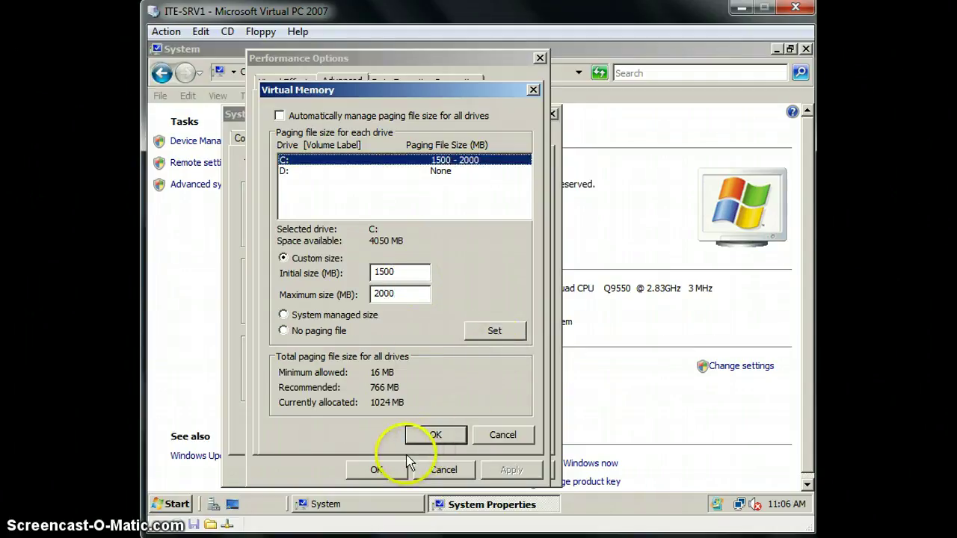
- Apply the virtual memory changes, close the performance and system properties dialogs, and restart the computer immediately
left_click(434, 437)
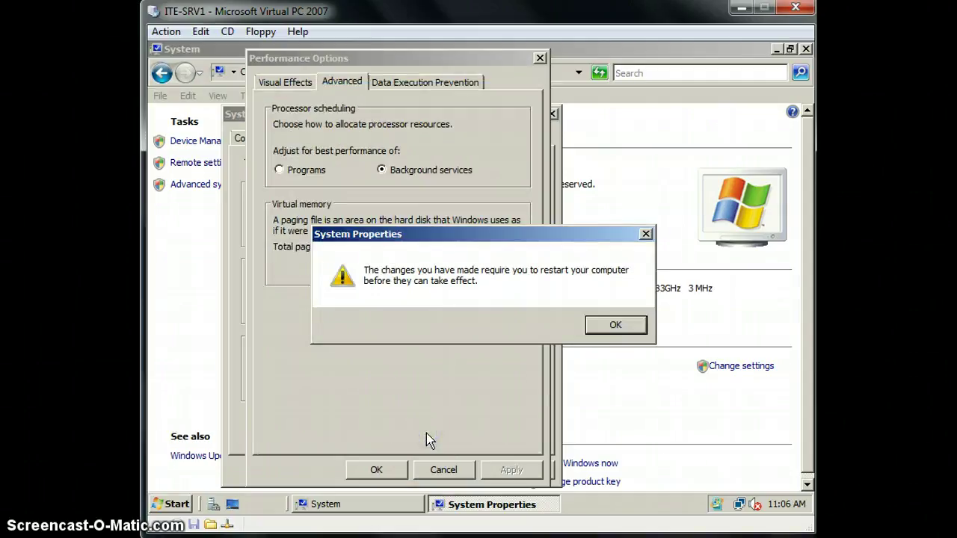
left_click(617, 329)
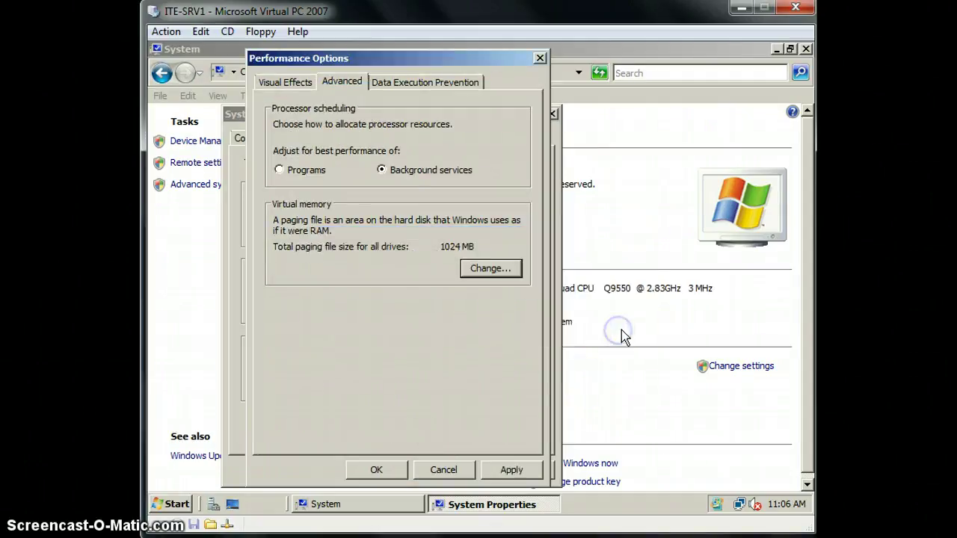
left_click(508, 469)
left_click(372, 470)
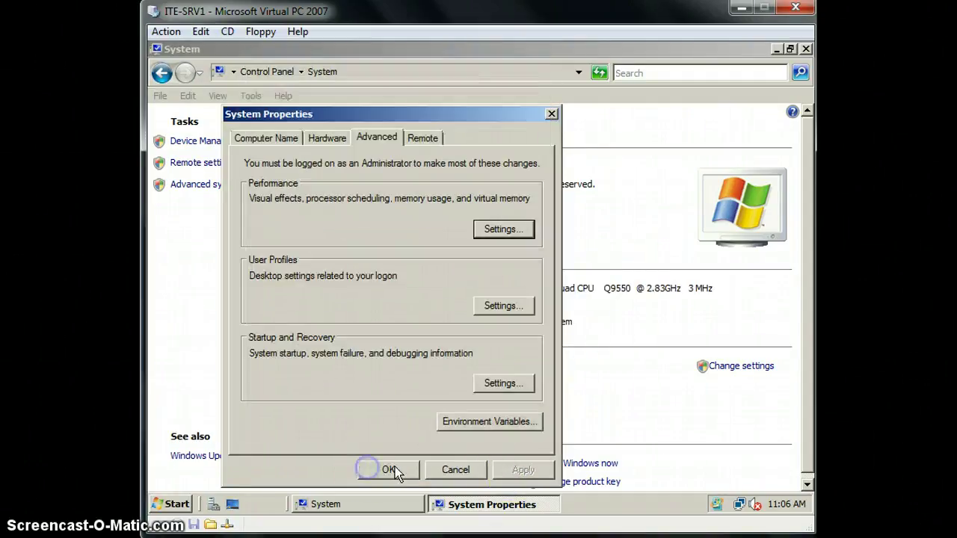
left_click(390, 470)
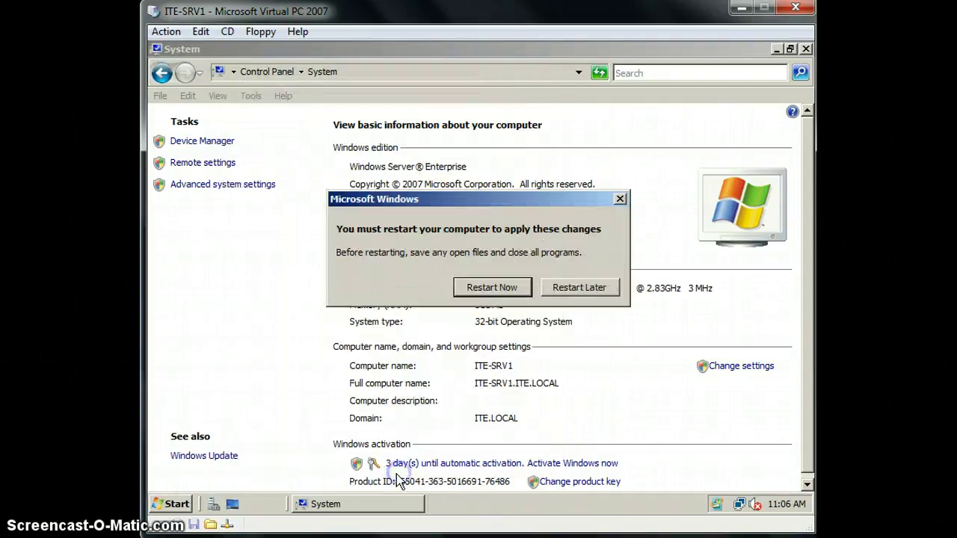
left_click(491, 290)
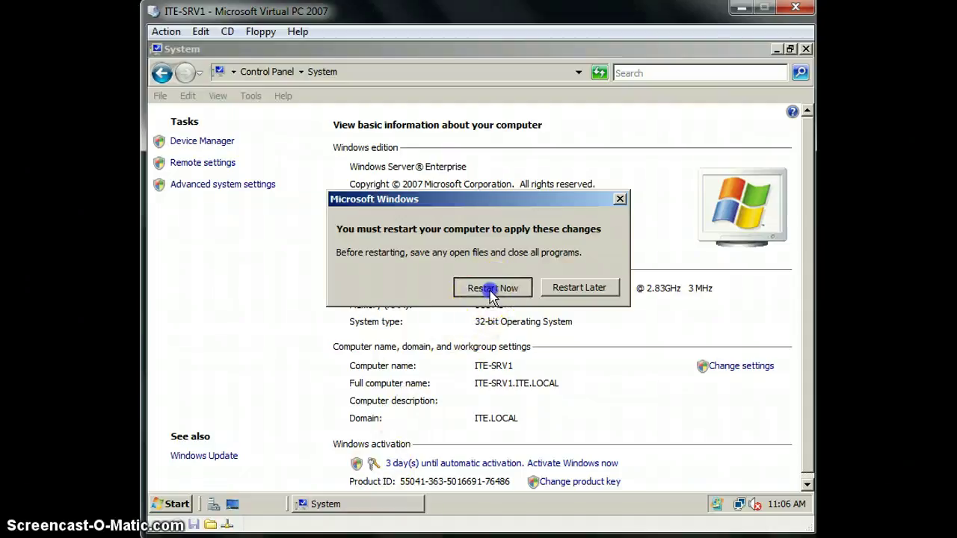